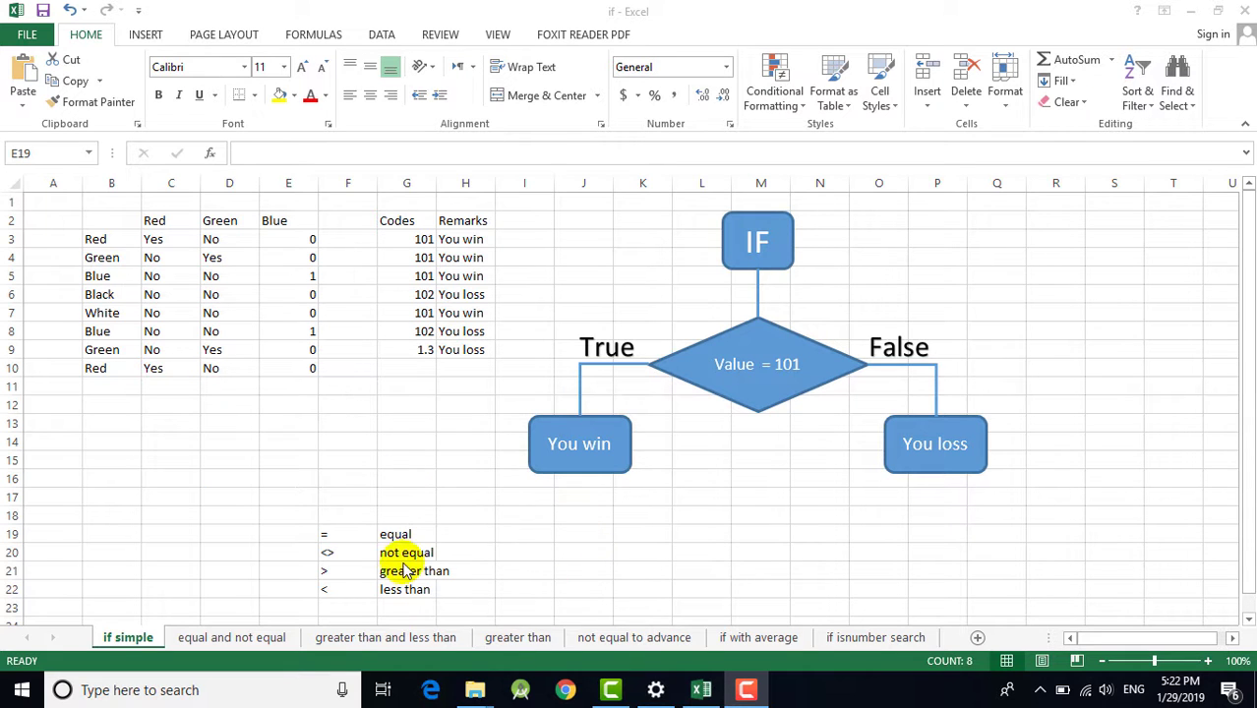
# Select the comparison operator list, then deselect it
pyautogui.hotkey('ctrl', 'a')
pyautogui.moveTo(336, 536); pyautogui.dragTo(332, 538)
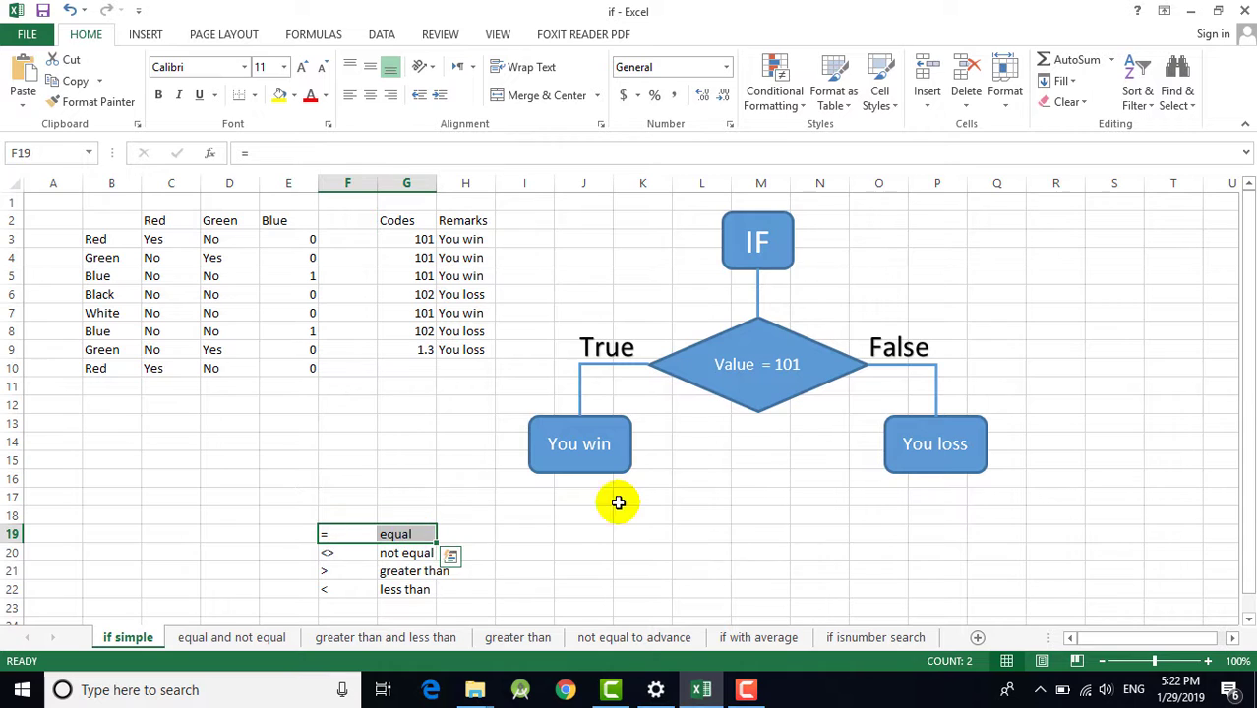
pyautogui.click(675, 515)
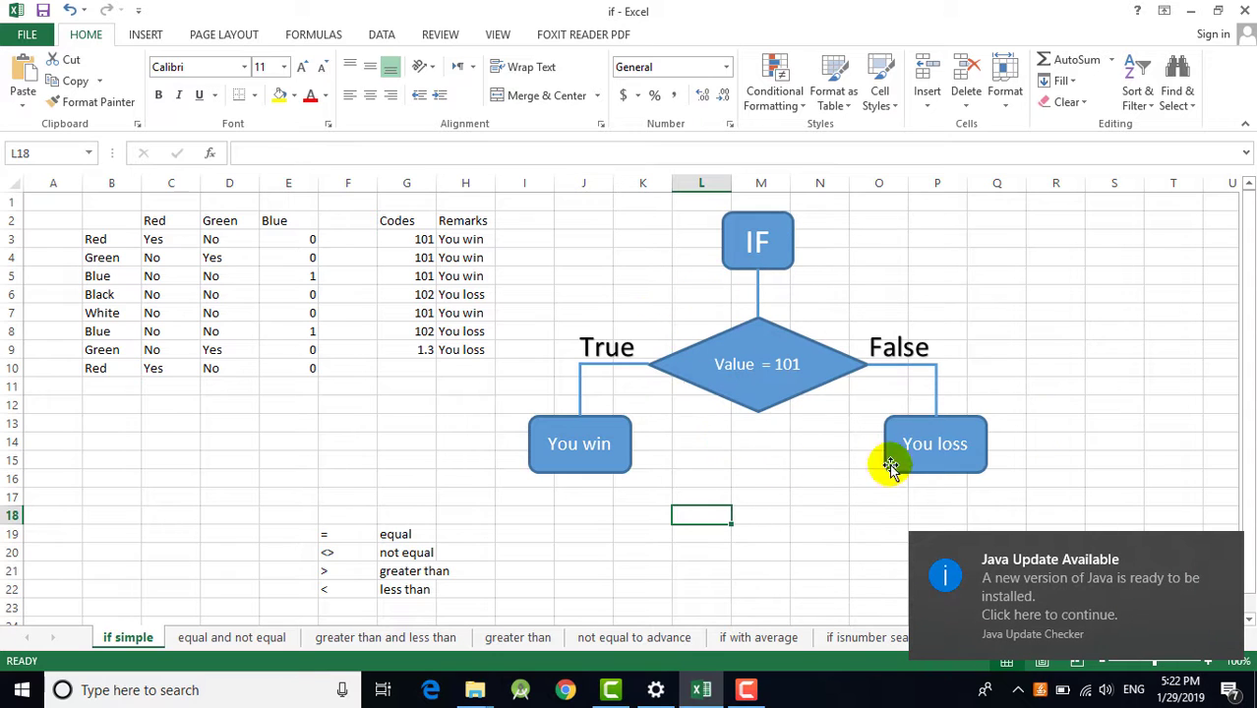
# Dismiss the Java notification, show the 'equal and not equal' sheet, and nudge the IF flowchart up-left
pyautogui.click(1228, 551)
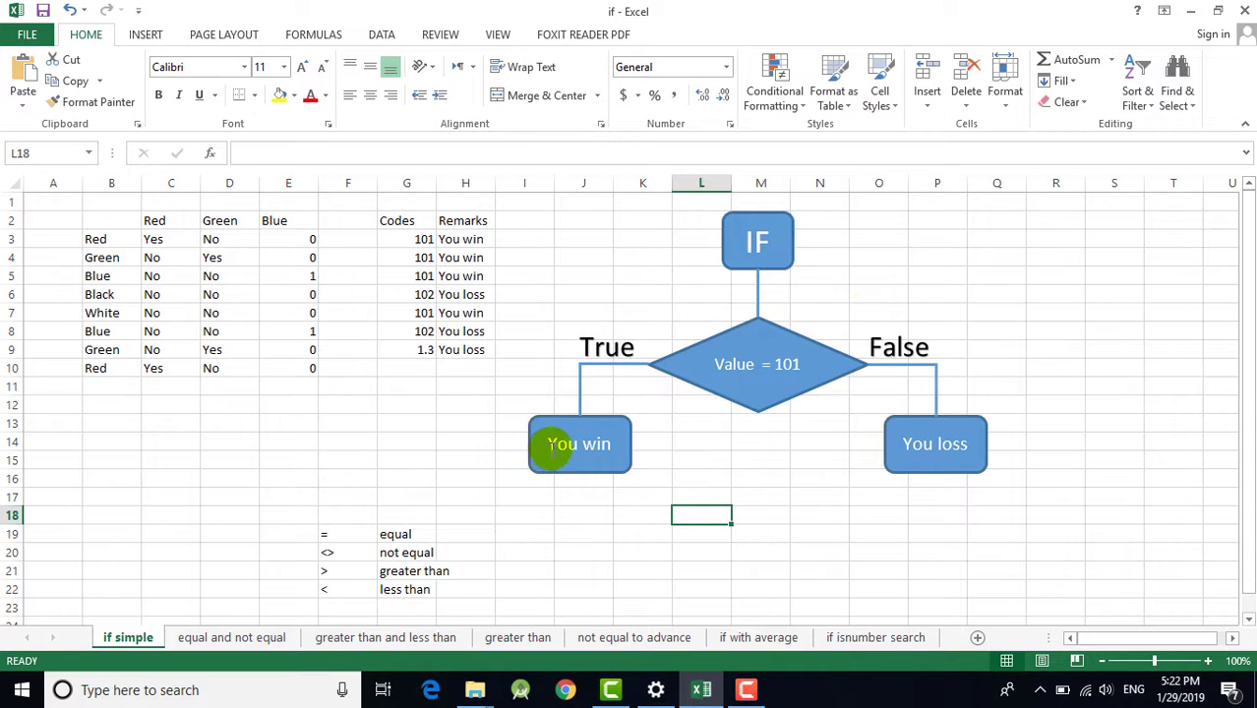
pyautogui.click(235, 641)
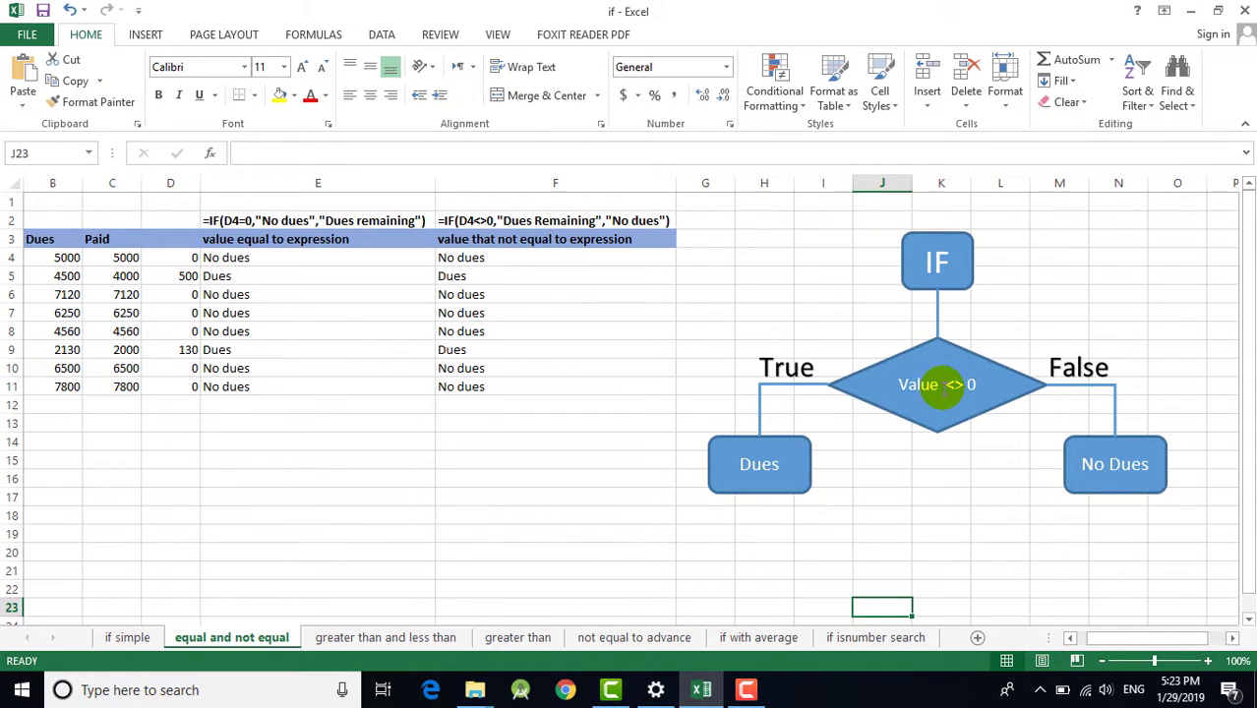
pyautogui.moveTo(898, 387); pyautogui.dragTo(877, 382)
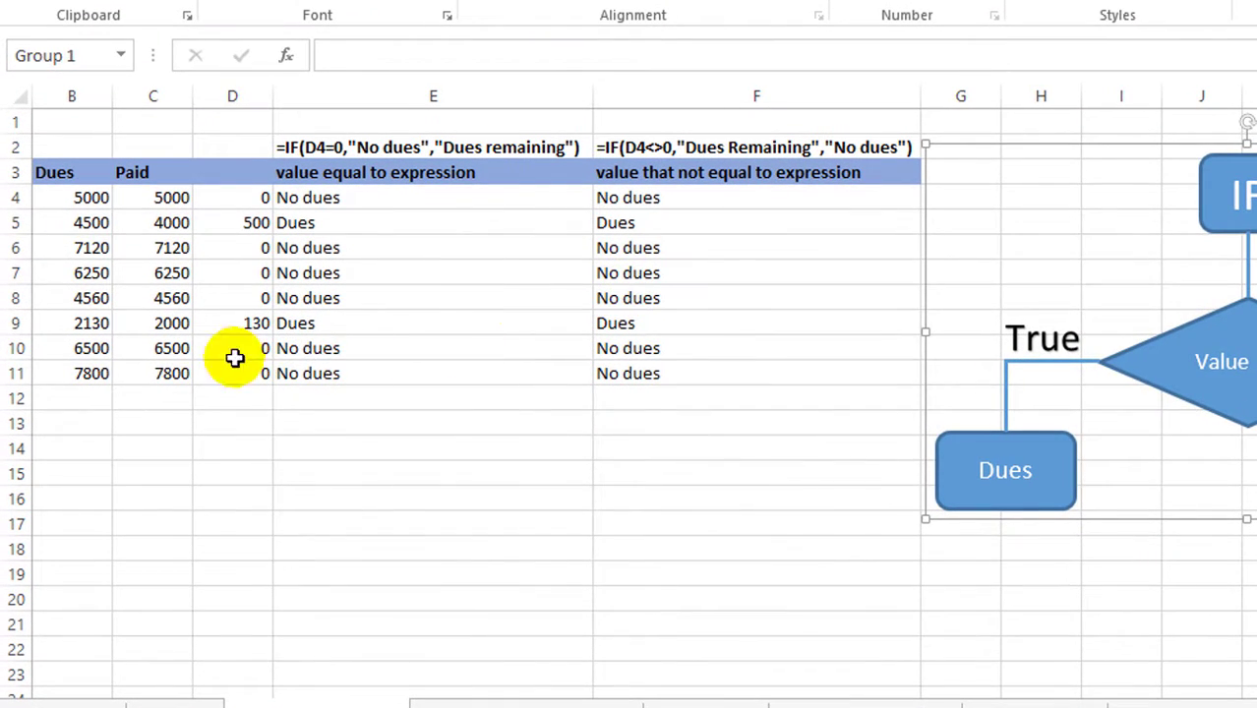
# Review the Dues B4:B11, Paid C4:C11 and difference formulas in D4:D11
pyautogui.click(233, 352)
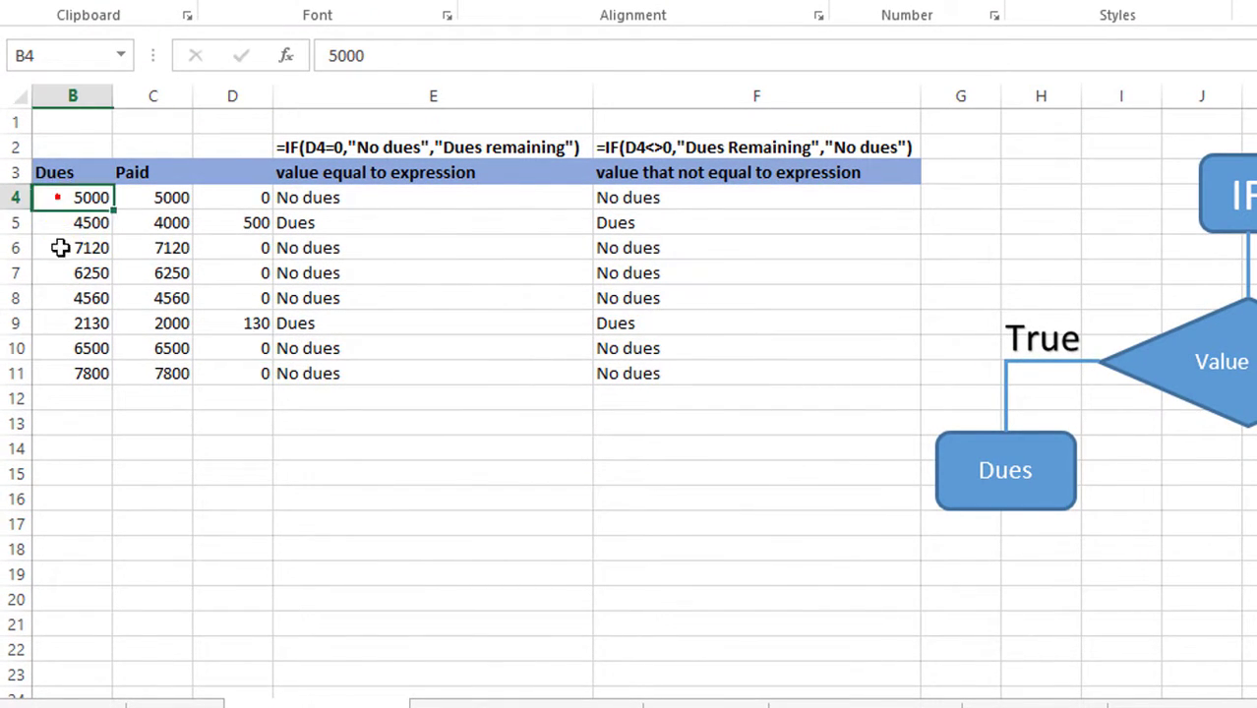
pyautogui.moveTo(58, 201); pyautogui.dragTo(62, 374)
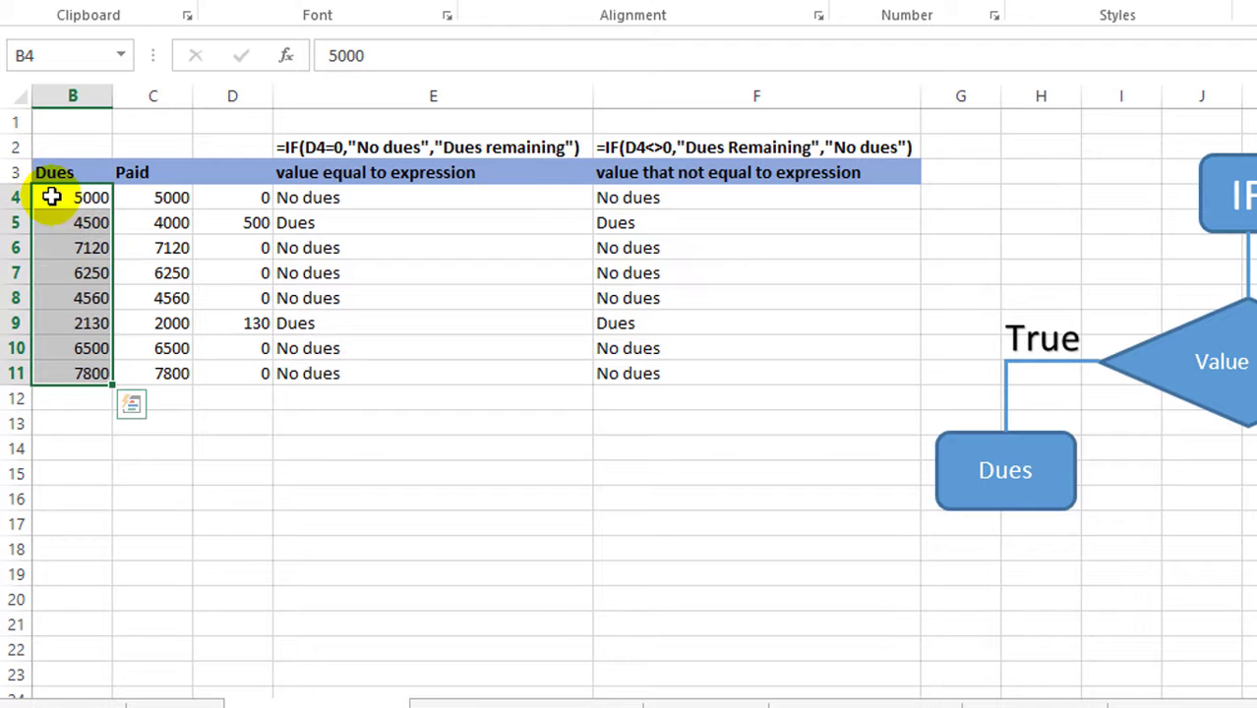
pyautogui.moveTo(168, 197)
pyautogui.mouseDown()
pyautogui.moveTo(145, 274)
pyautogui.moveTo(168, 374)
pyautogui.mouseUp()
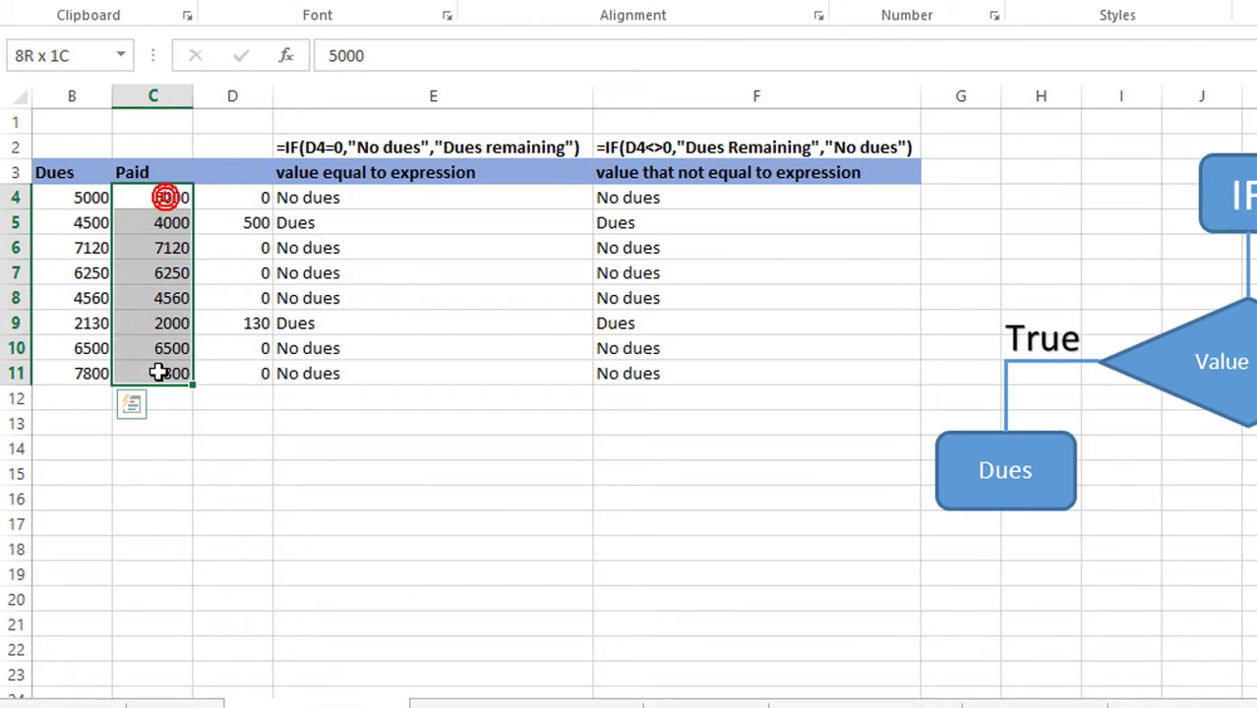
pyautogui.click(244, 198)
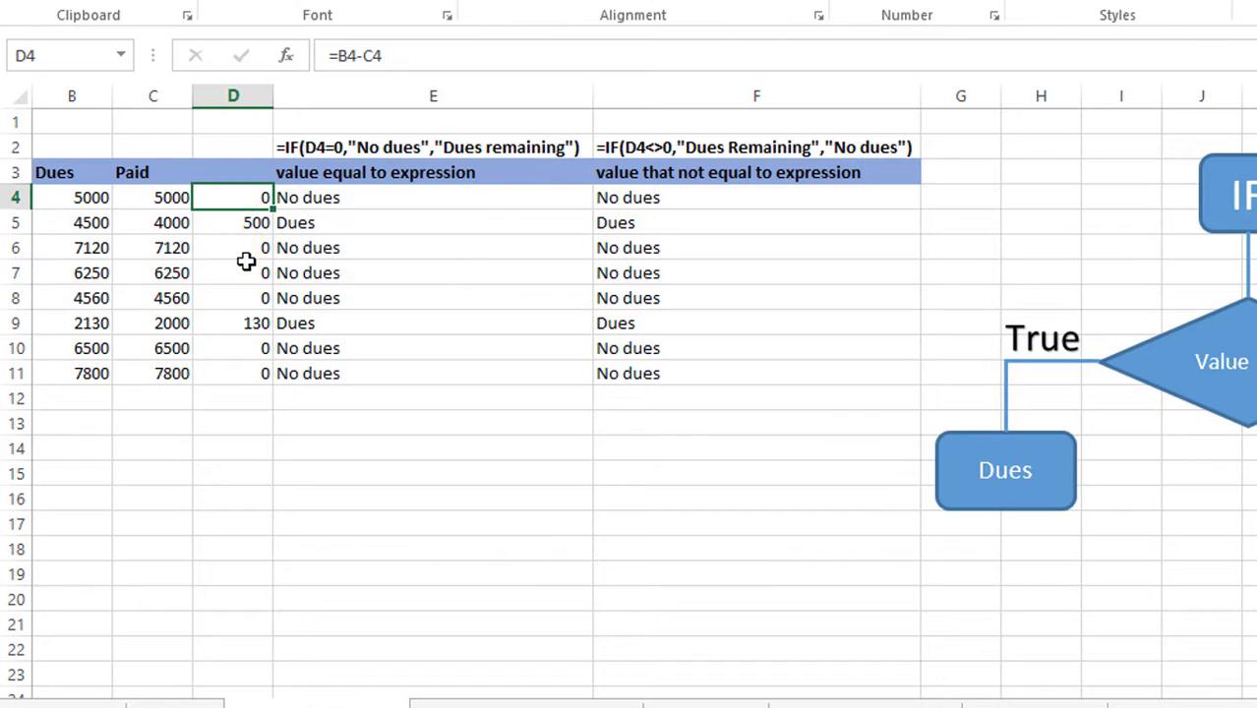
pyautogui.click(241, 324)
pyautogui.click(241, 350)
pyautogui.click(237, 372)
pyautogui.moveTo(236, 197); pyautogui.dragTo(239, 372)
pyautogui.click(239, 371)
# Inspect the equal-test IF formulas in column E and the not-equal formulas in column F
pyautogui.click(339, 201)
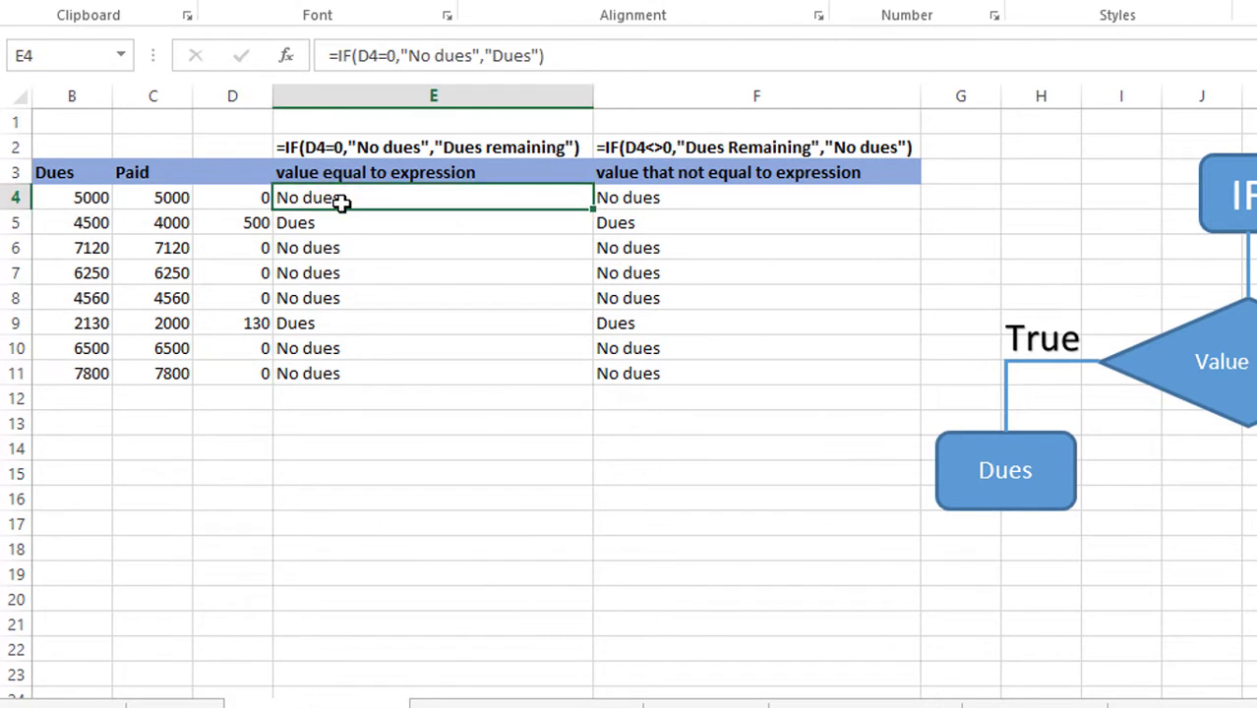
pyautogui.click(402, 373)
pyautogui.doubleClick(370, 196)
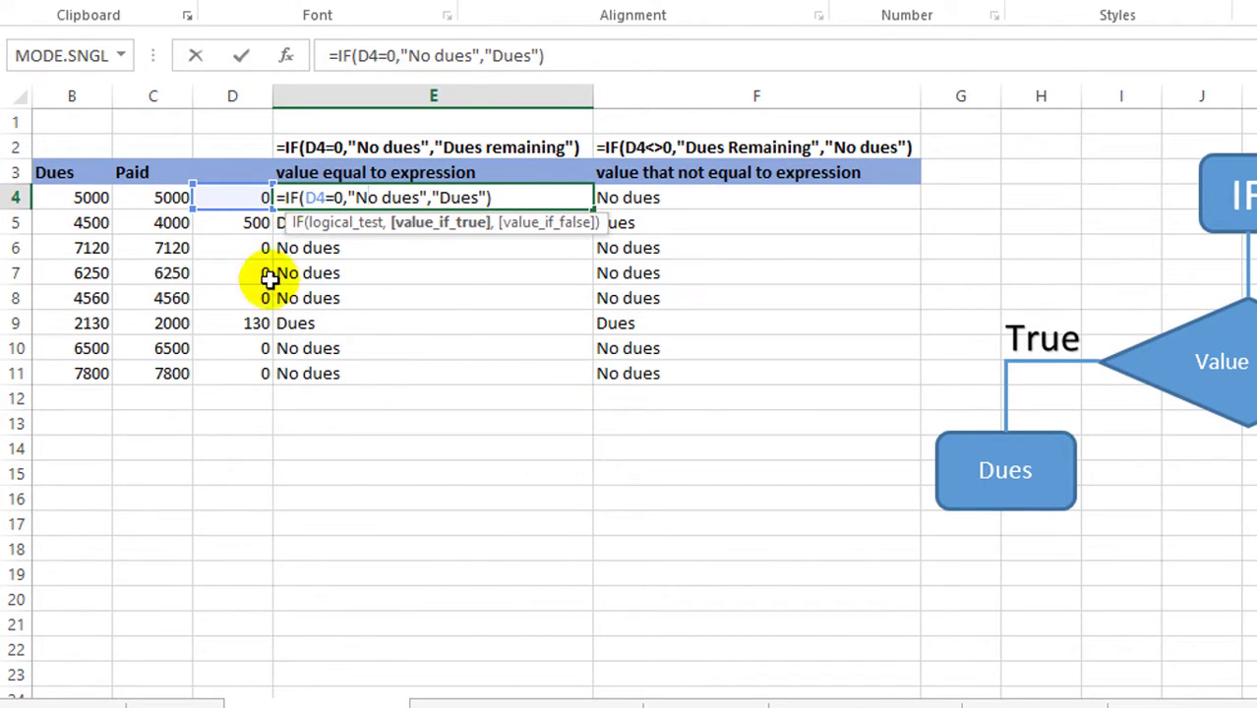
pyautogui.click(435, 332)
pyautogui.click(337, 207)
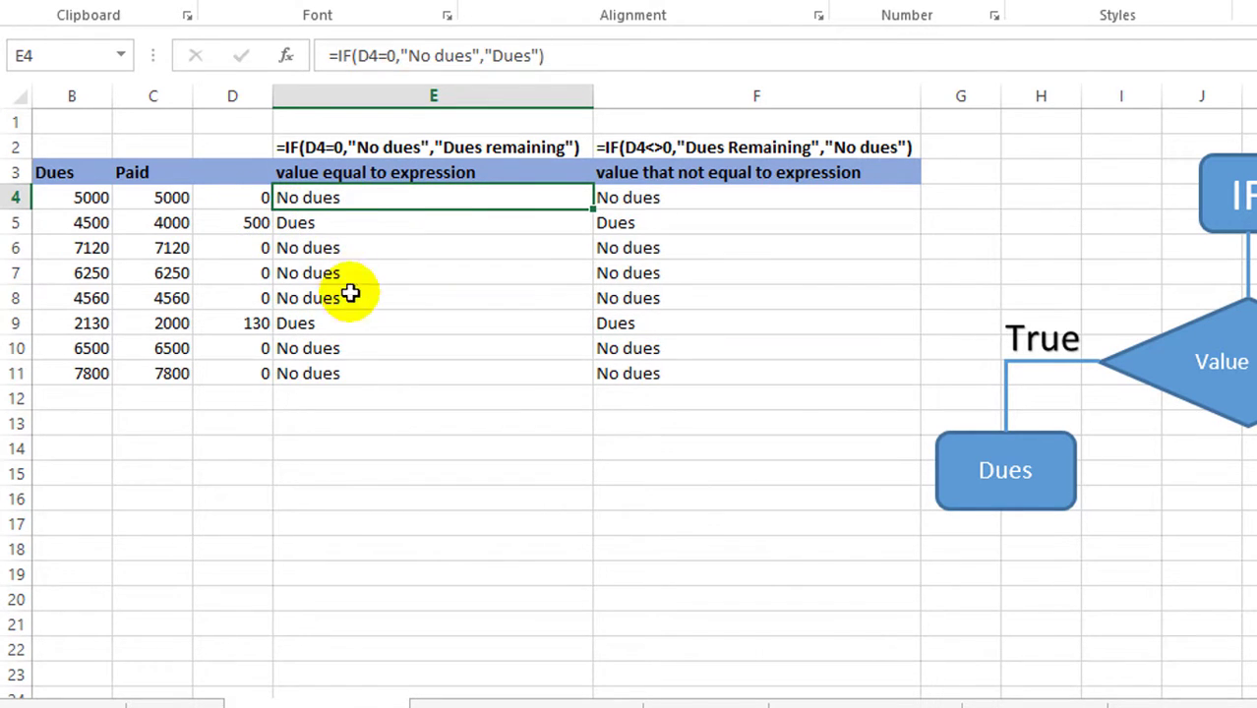
pyautogui.moveTo(346, 334); pyautogui.dragTo(340, 356)
pyautogui.click(629, 198)
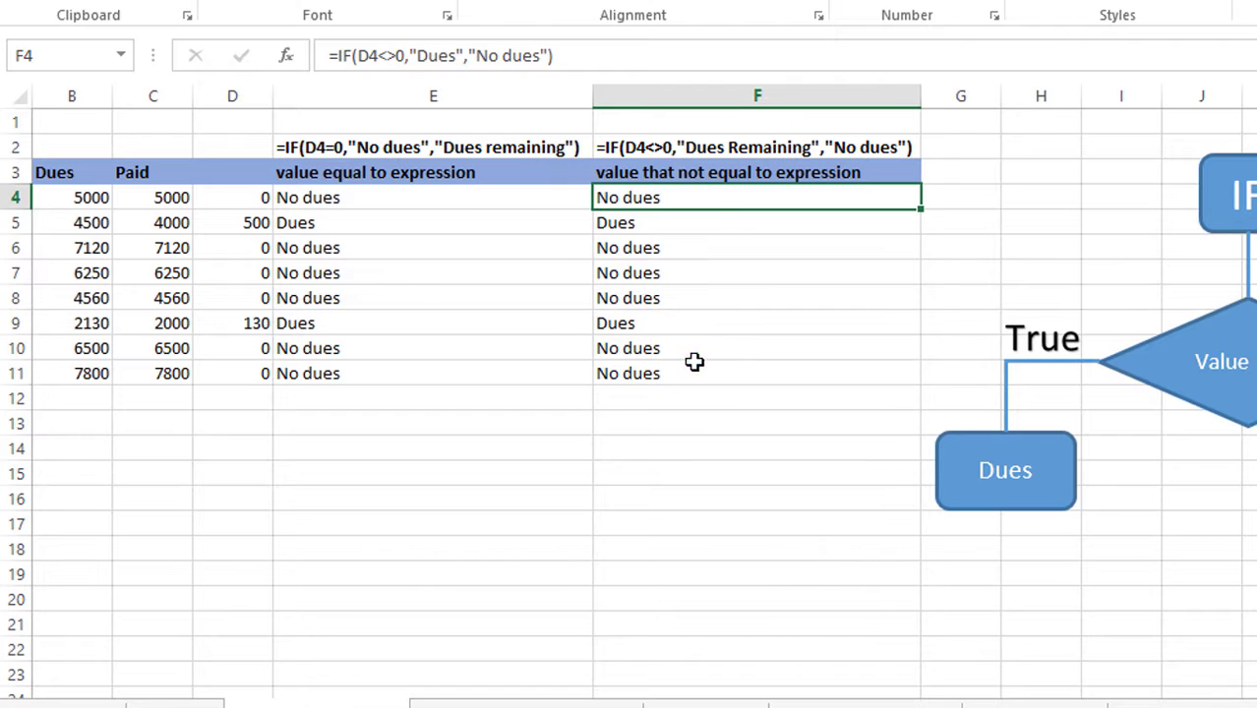
pyautogui.click(694, 366)
pyautogui.click(466, 365)
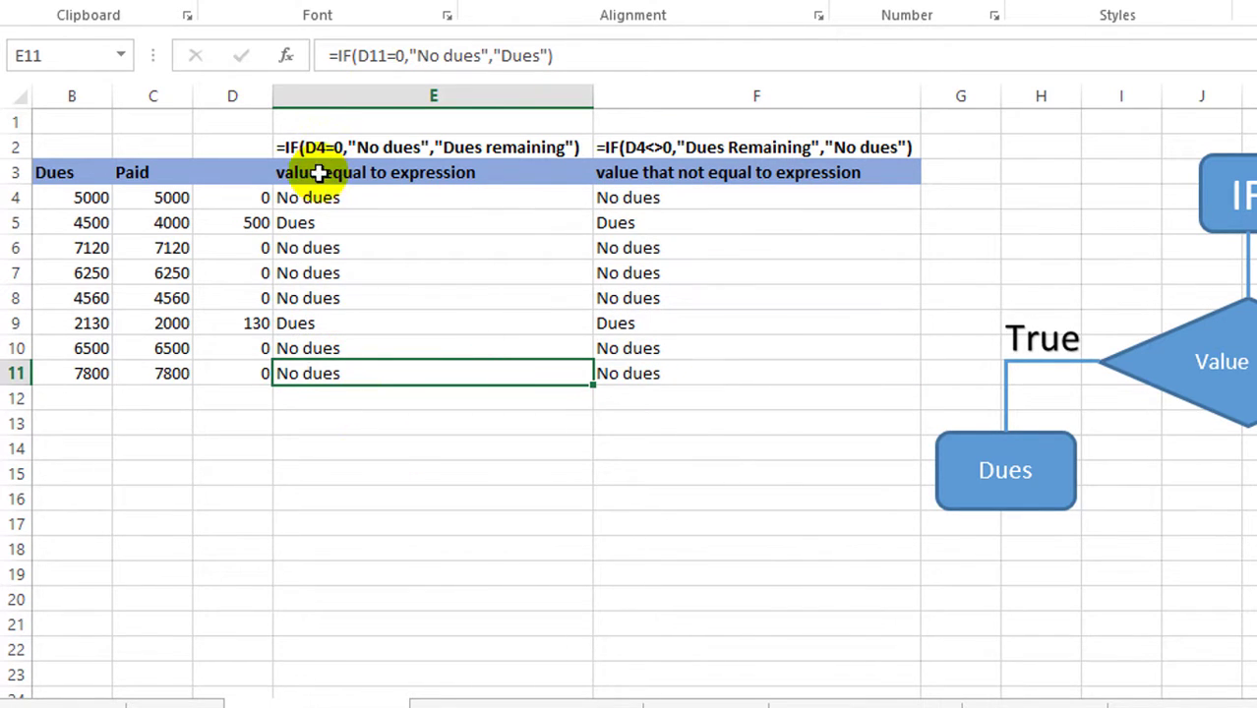
# Clear the IF results in E4:E11 and F4:F11
pyautogui.moveTo(316, 198); pyautogui.dragTo(347, 376)
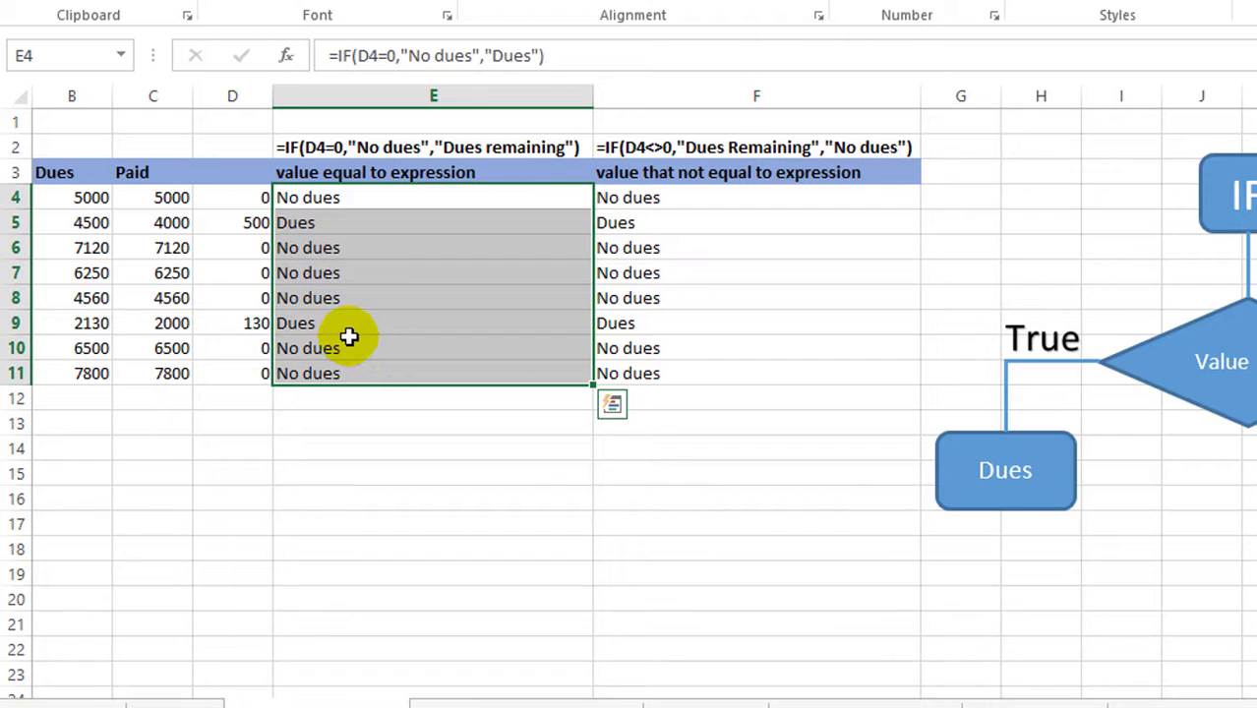
pyautogui.press('Delete')
pyautogui.moveTo(640, 197); pyautogui.dragTo(605, 382)
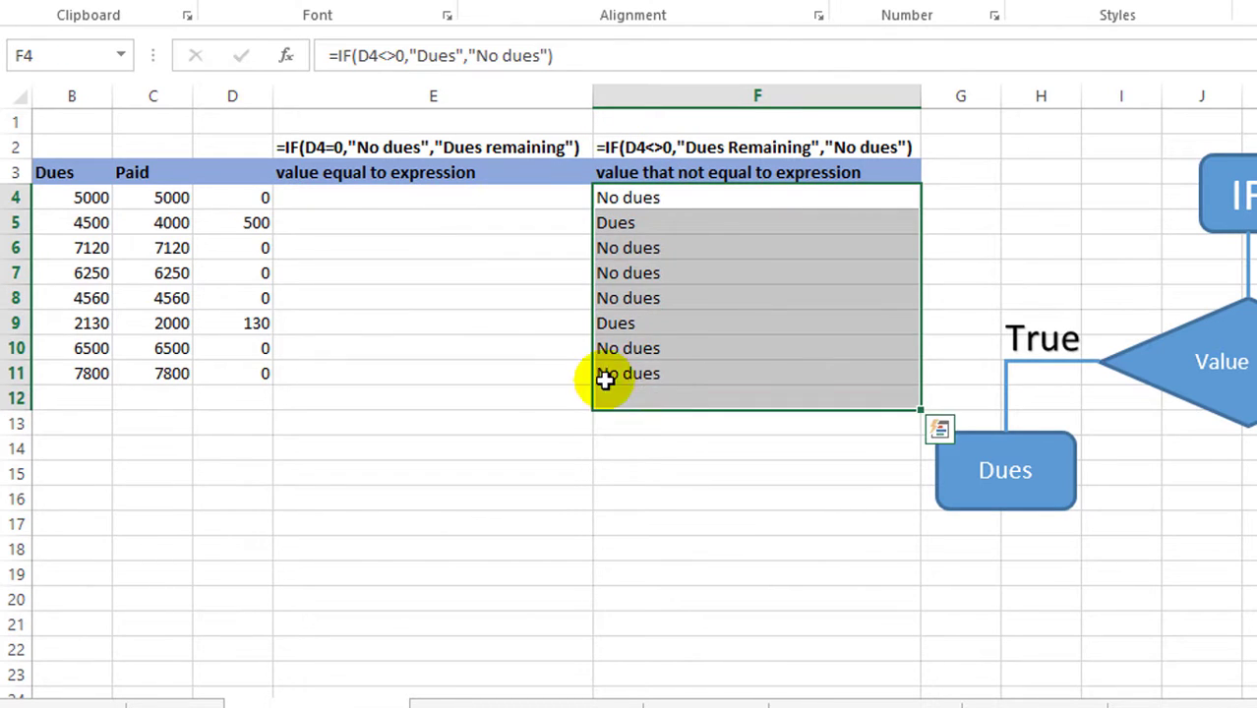
pyautogui.press('Delete')
# Enter =IF(D4=0,"No Dues","Dues") in E4 so it displays No Dues
pyautogui.click(463, 397)
pyautogui.click(395, 197)
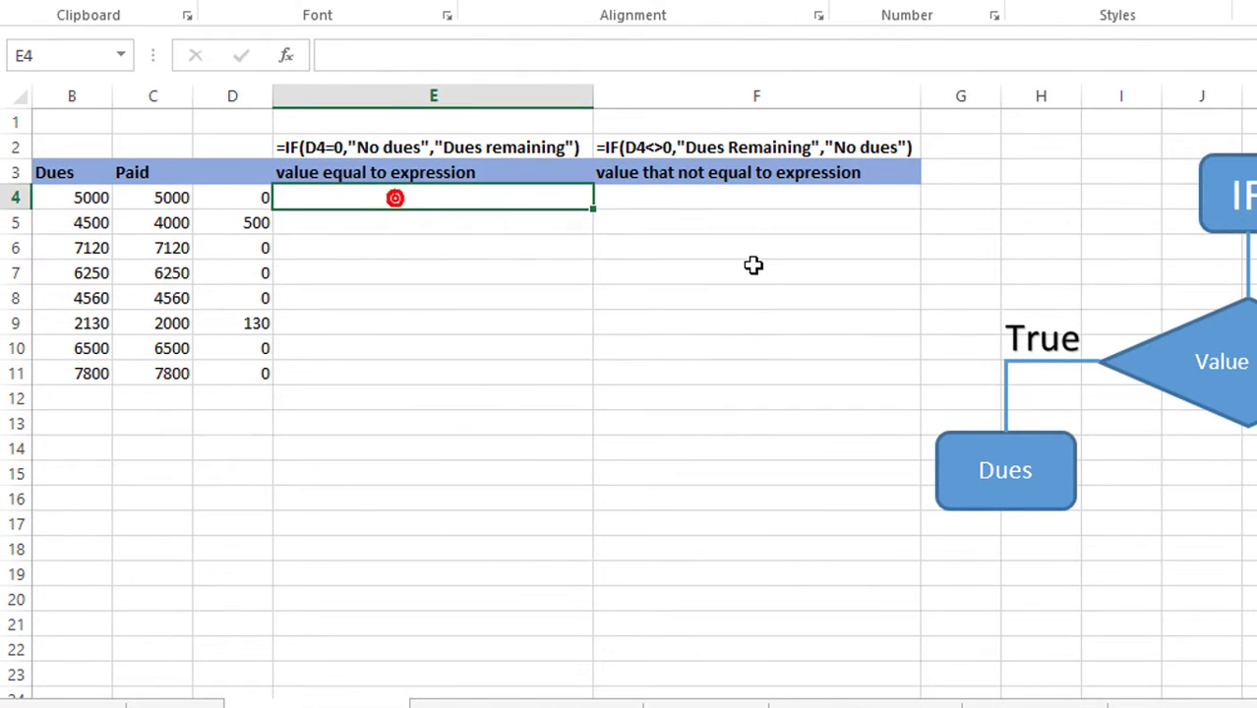
pyautogui.write('=')
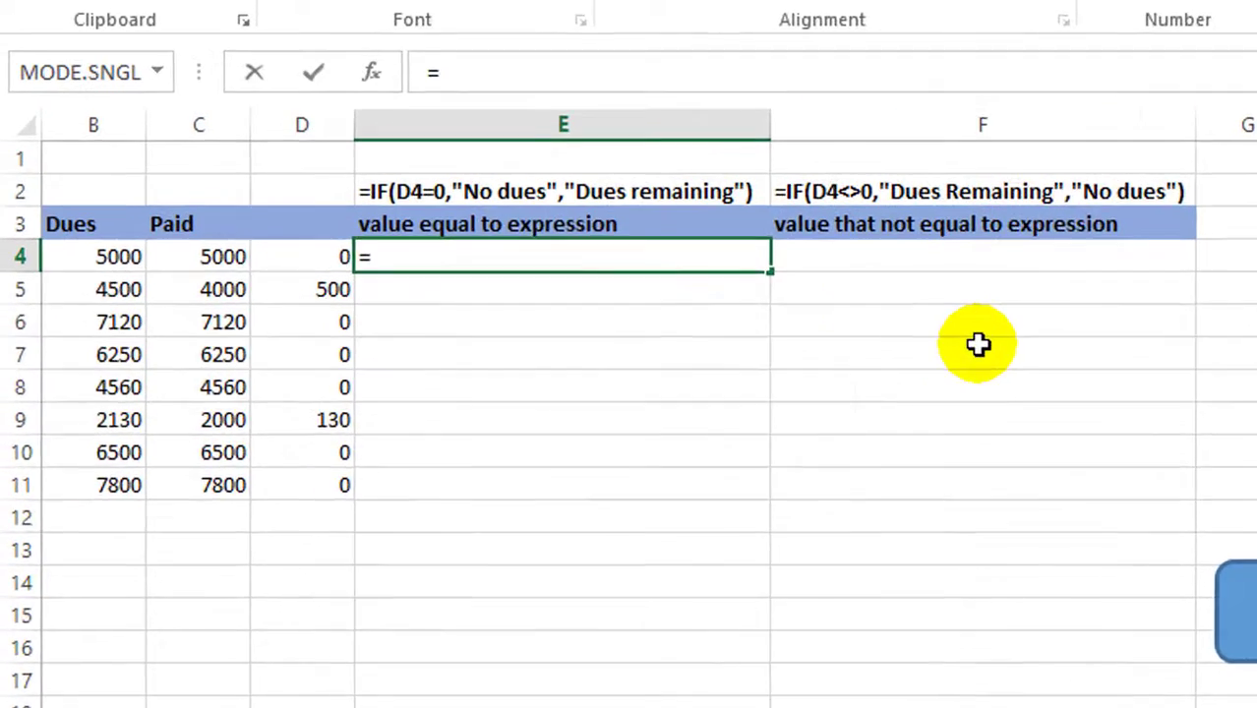
pyautogui.write('if')
pyautogui.write('(')
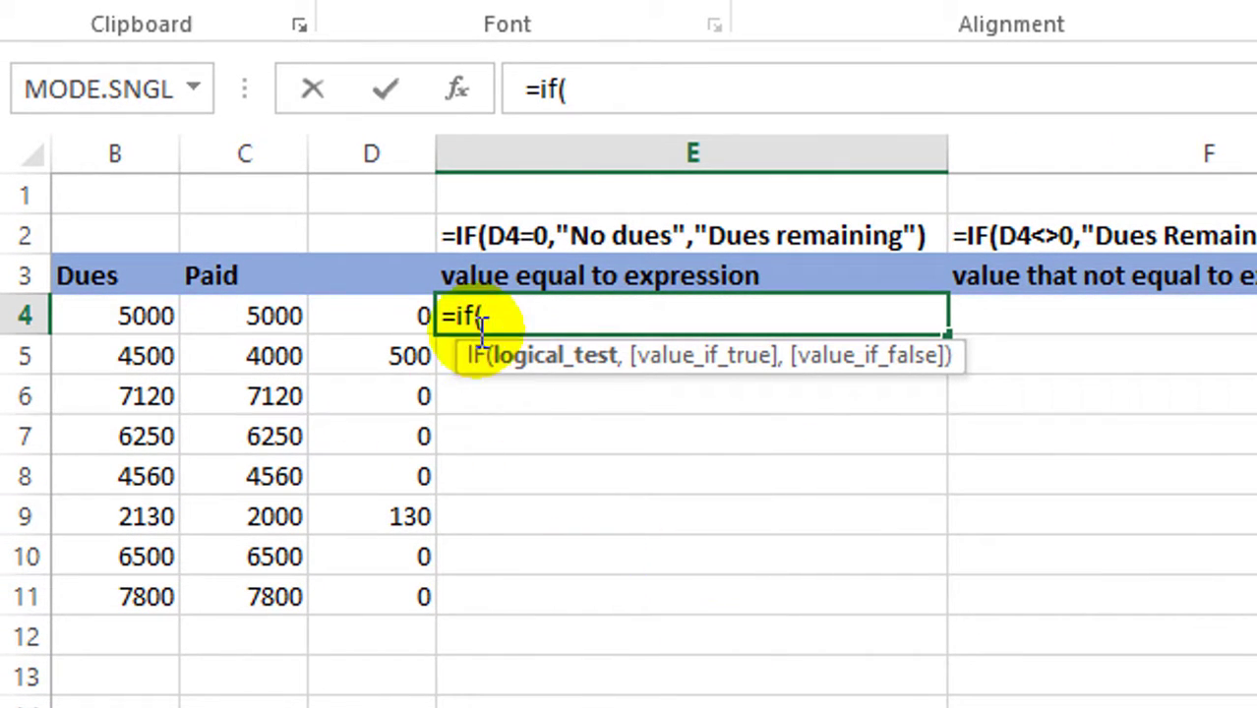
pyautogui.click(389, 313)
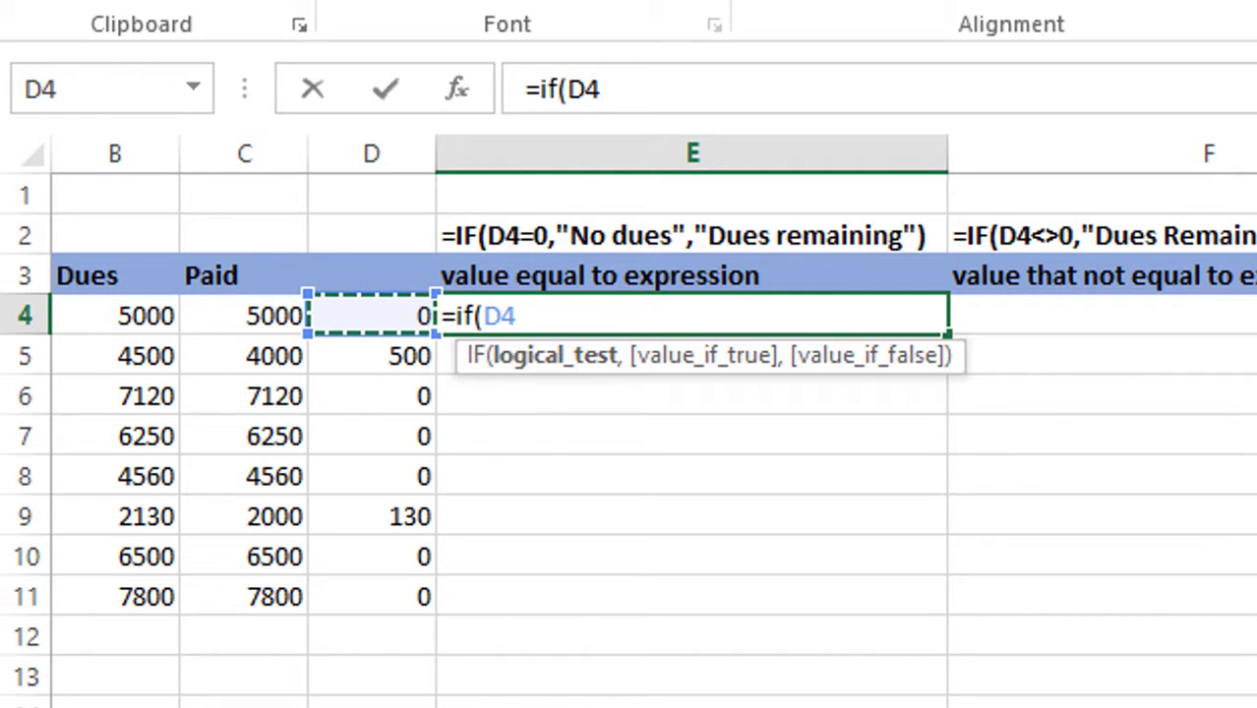
pyautogui.write('=0')
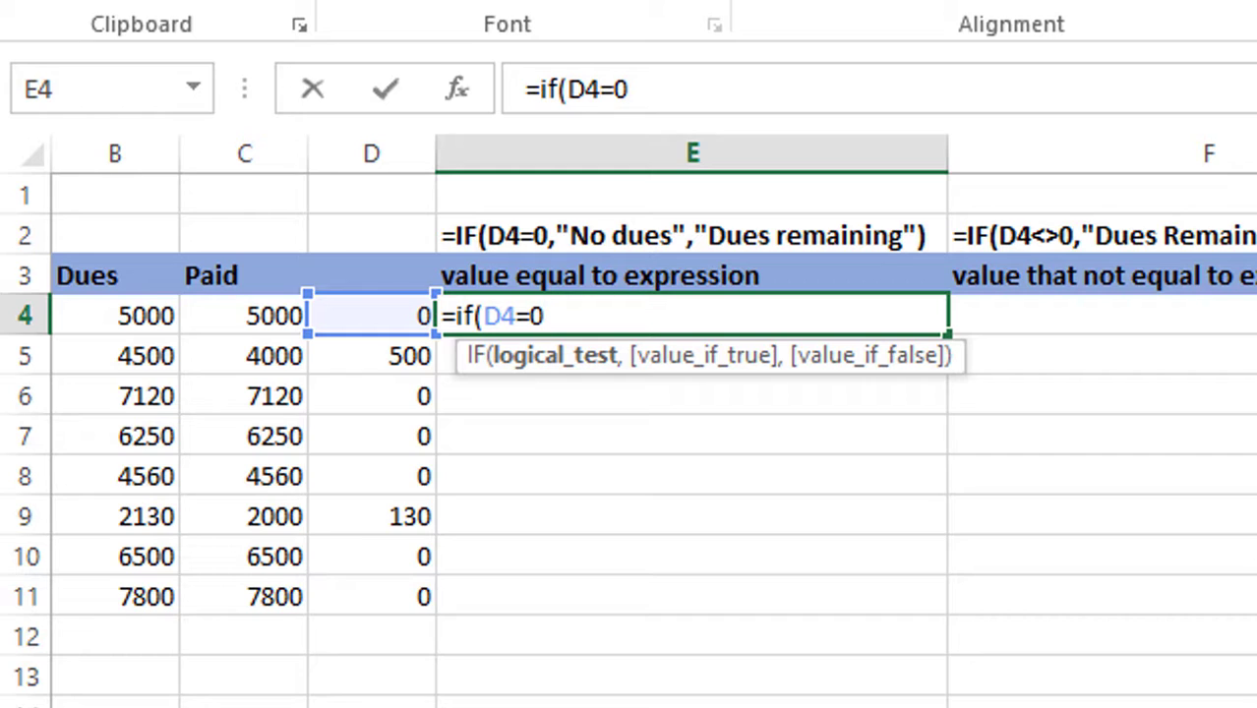
pyautogui.write(',')
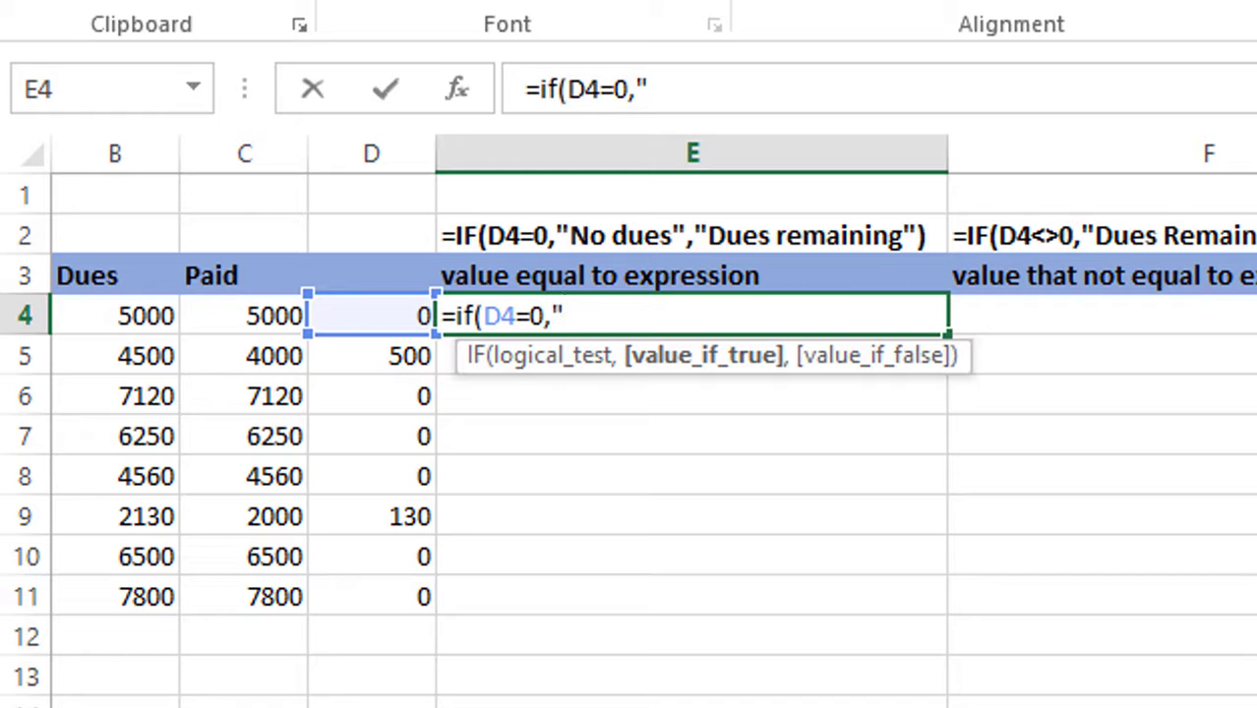
pyautogui.write('No D')
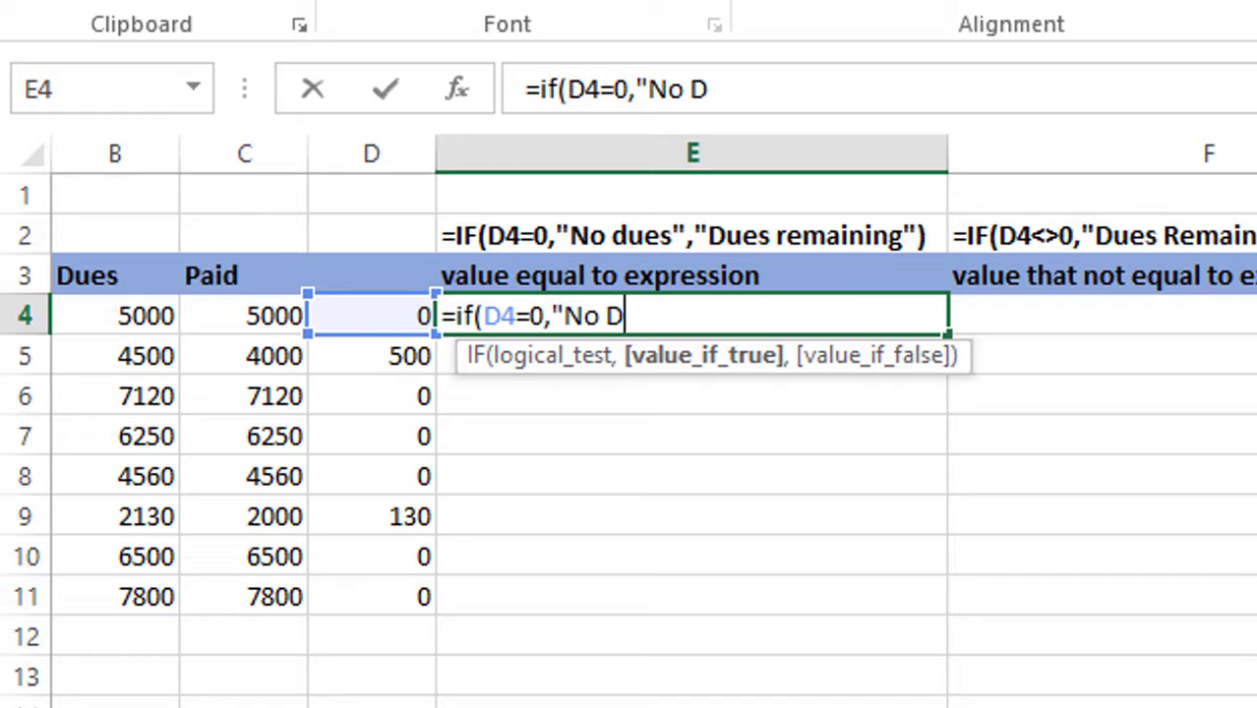
pyautogui.write('ues"')
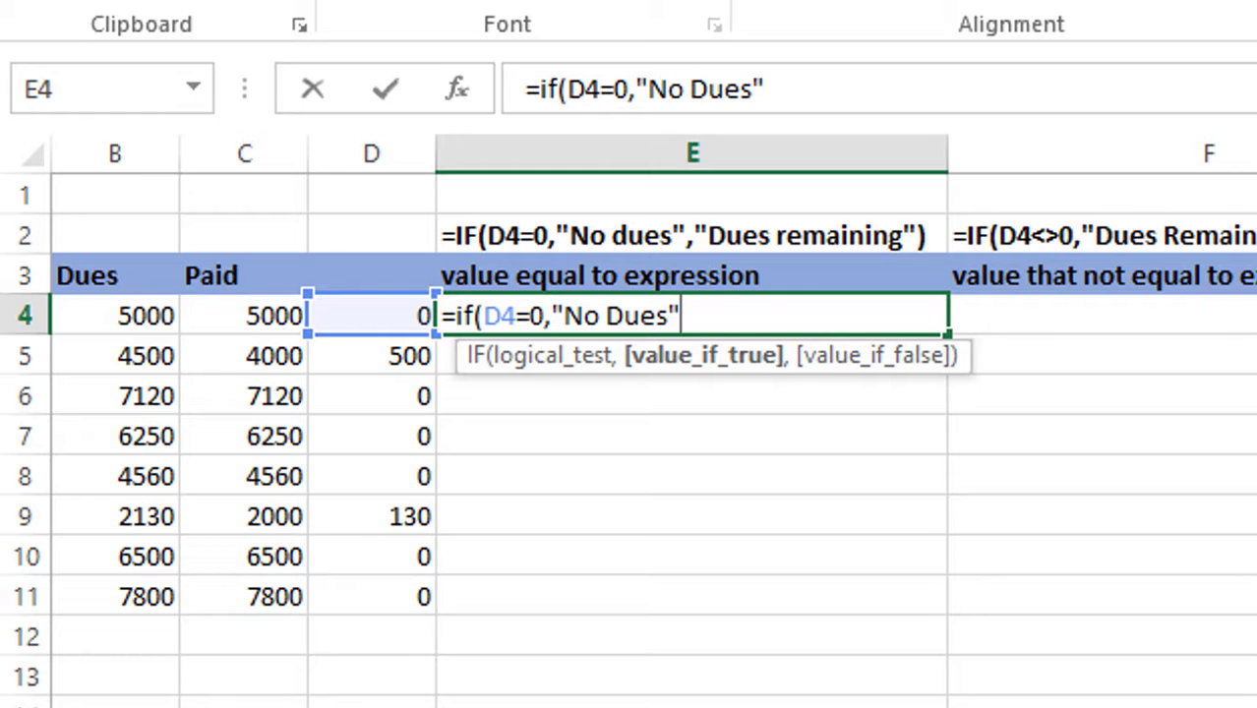
pyautogui.write(',')
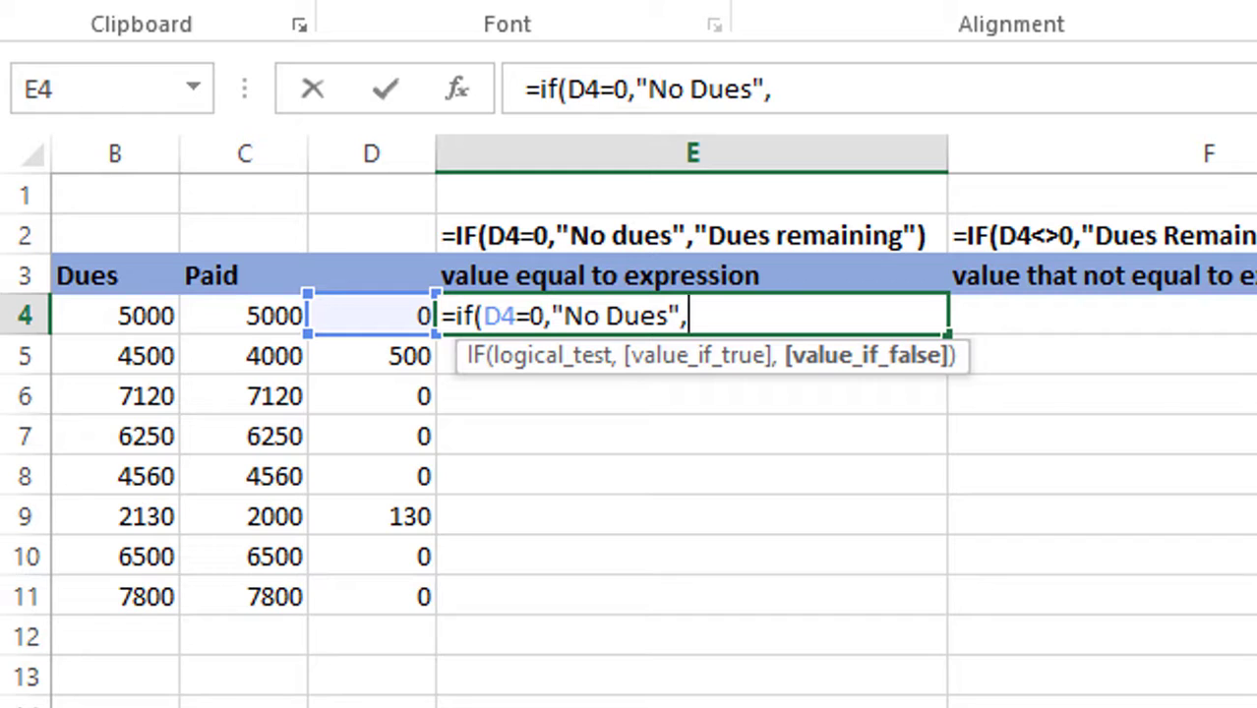
pyautogui.write('"')
pyautogui.write('Due')
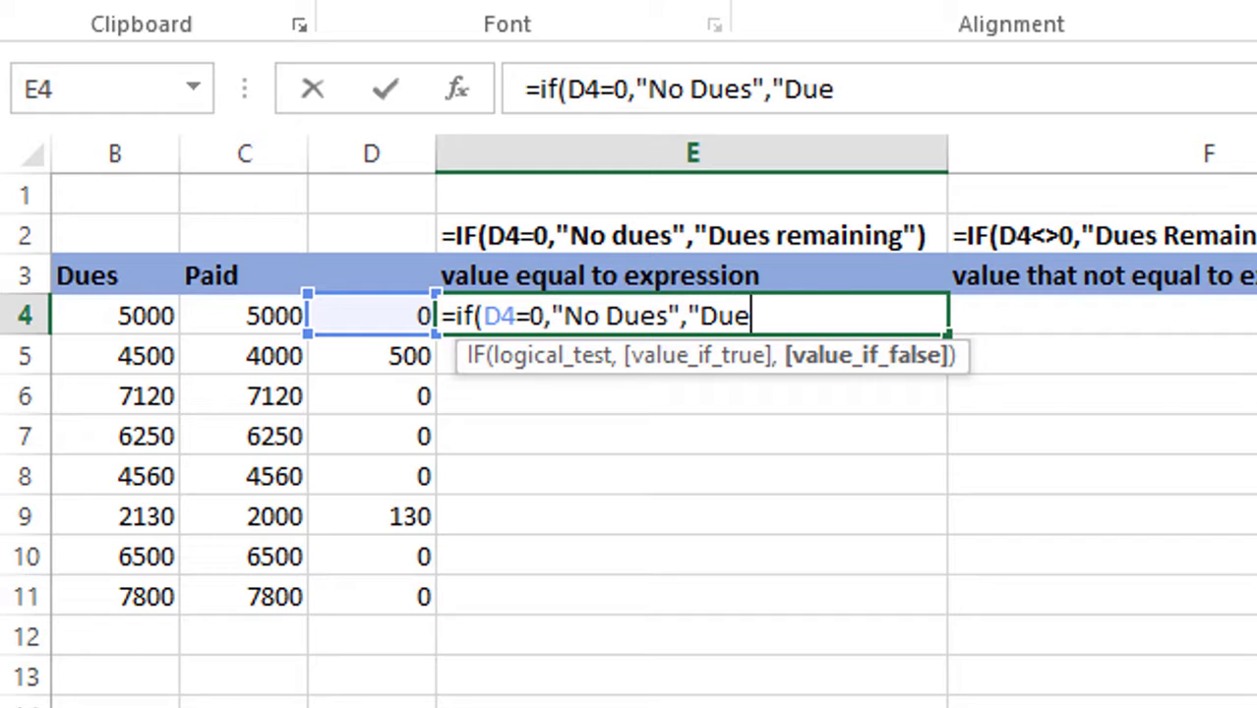
pyautogui.write('s"')
pyautogui.press('Return')
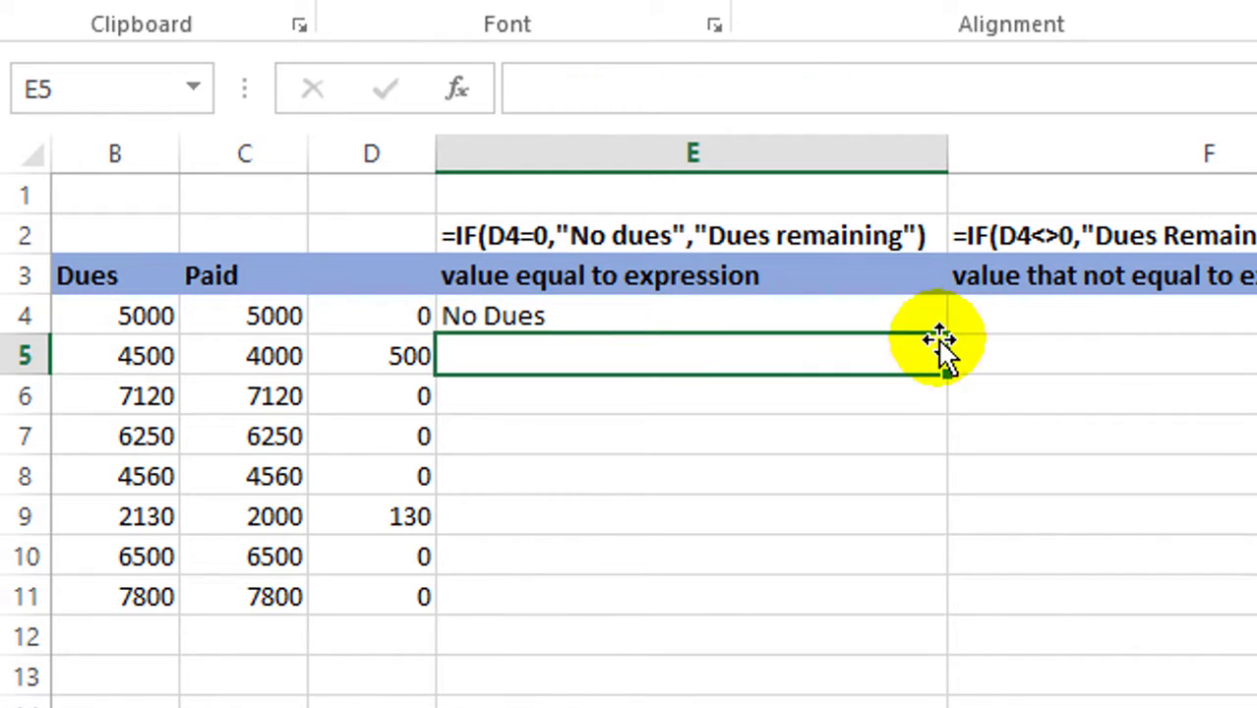
# Fill the E4 formula down through E11
pyautogui.click(693, 310)
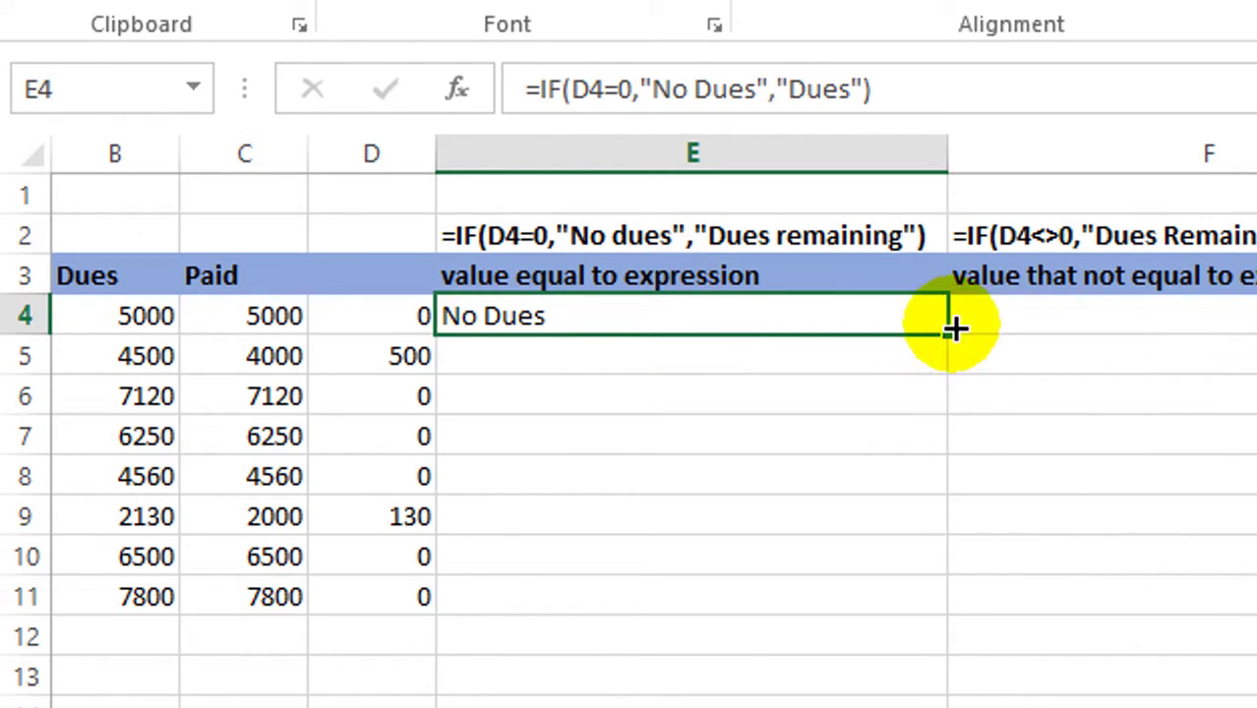
pyautogui.moveTo(950, 339); pyautogui.dragTo(928, 603)
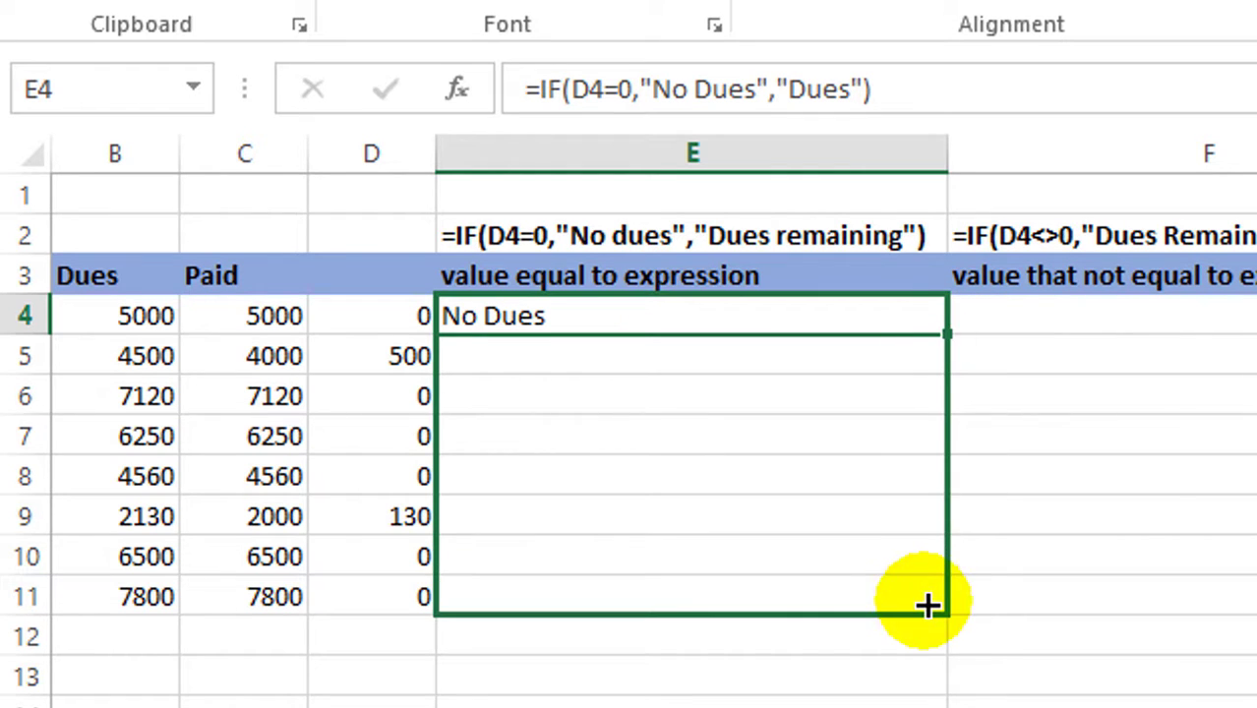
pyautogui.click(1152, 489)
# Check the results against D5, the 130 balance in D9, and the copied formula in E9
pyautogui.click(578, 303)
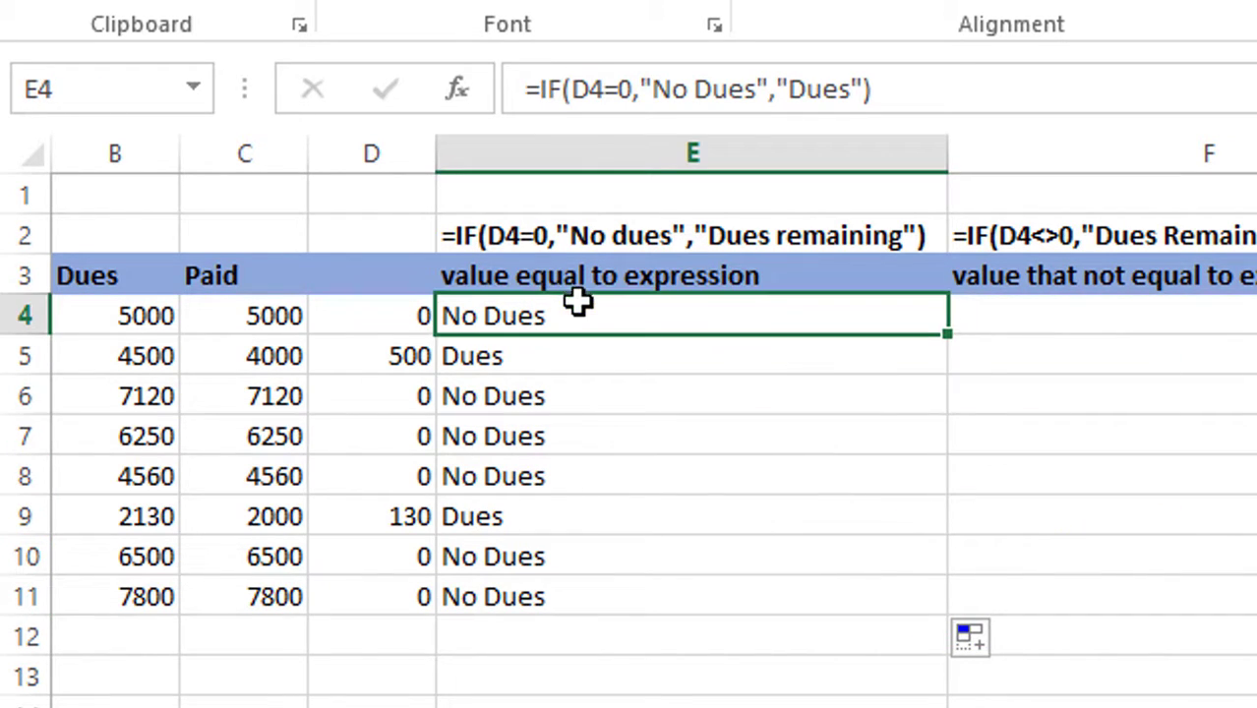
pyautogui.click(398, 352)
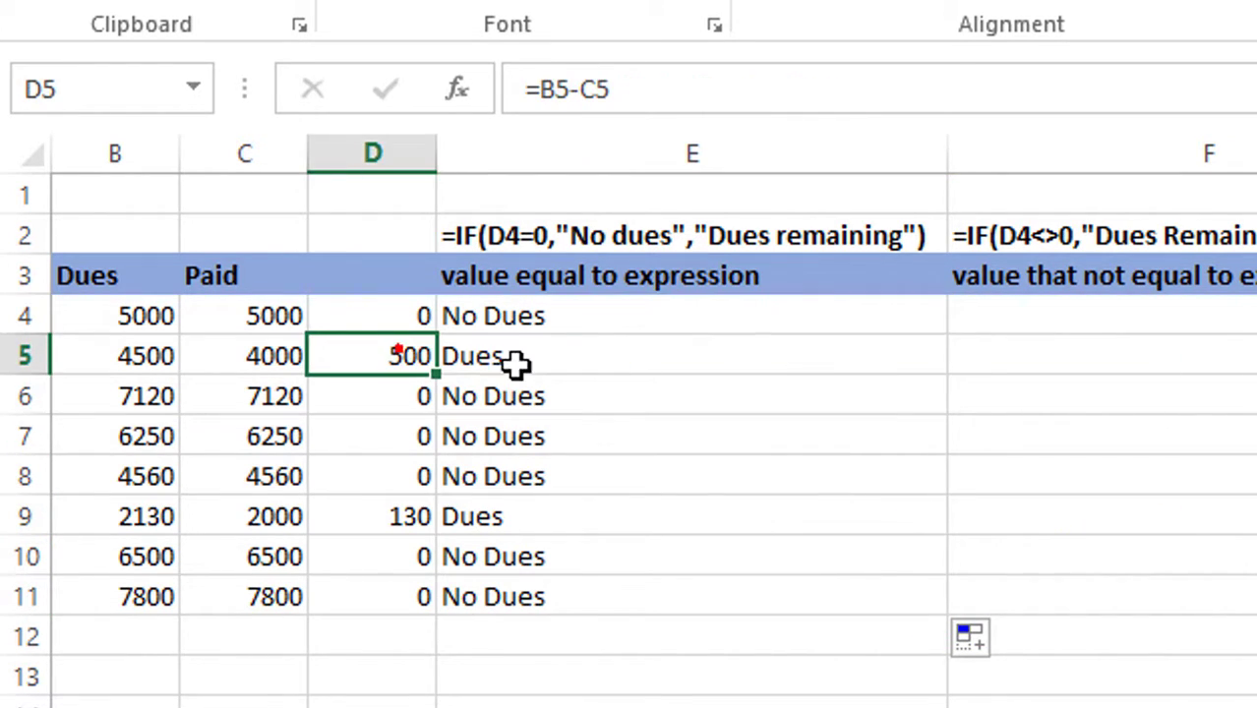
pyautogui.click(412, 516)
pyautogui.click(582, 511)
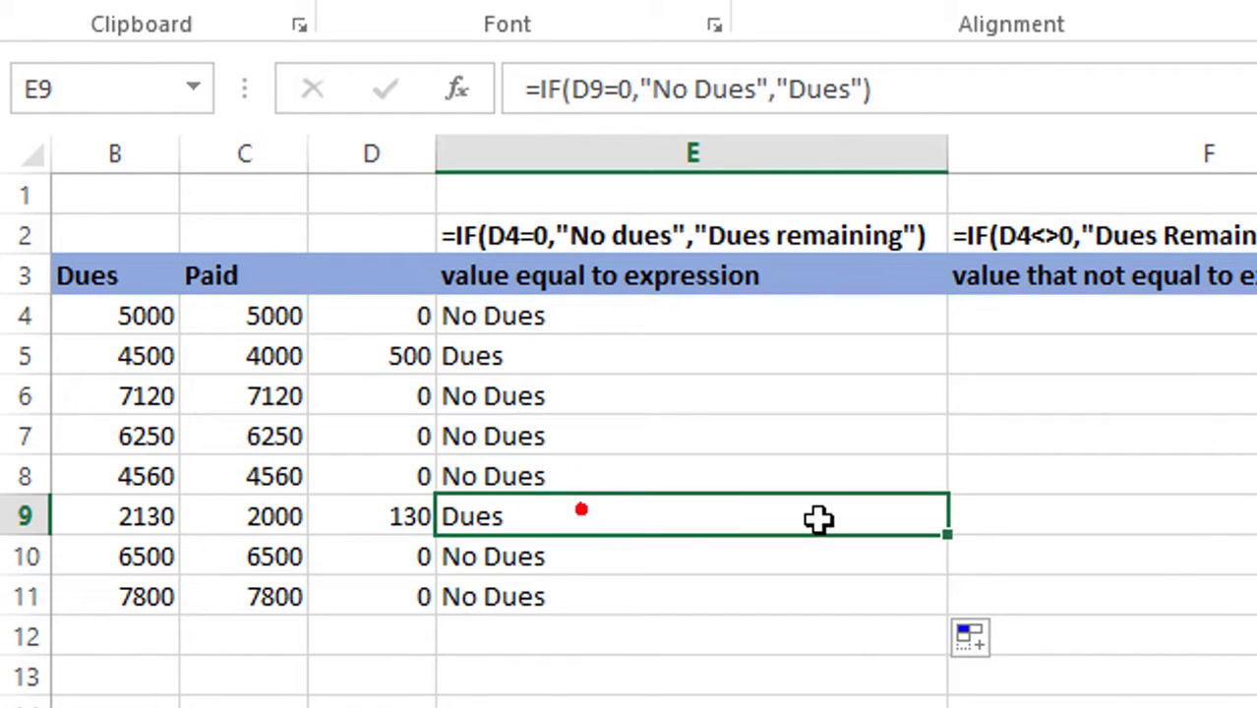
pyautogui.click(974, 313)
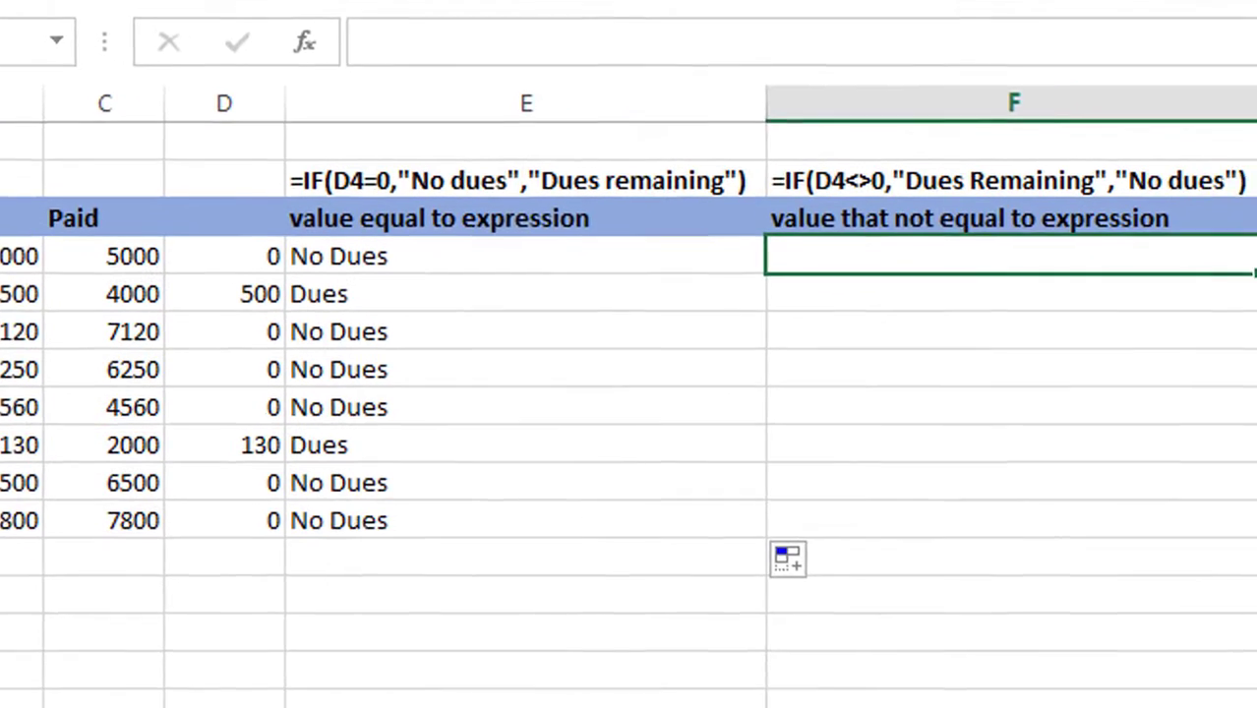
# Enter =IF(D4<>0,"Dues","No Dues") in F4, which displays No Dues
pyautogui.write('=if')
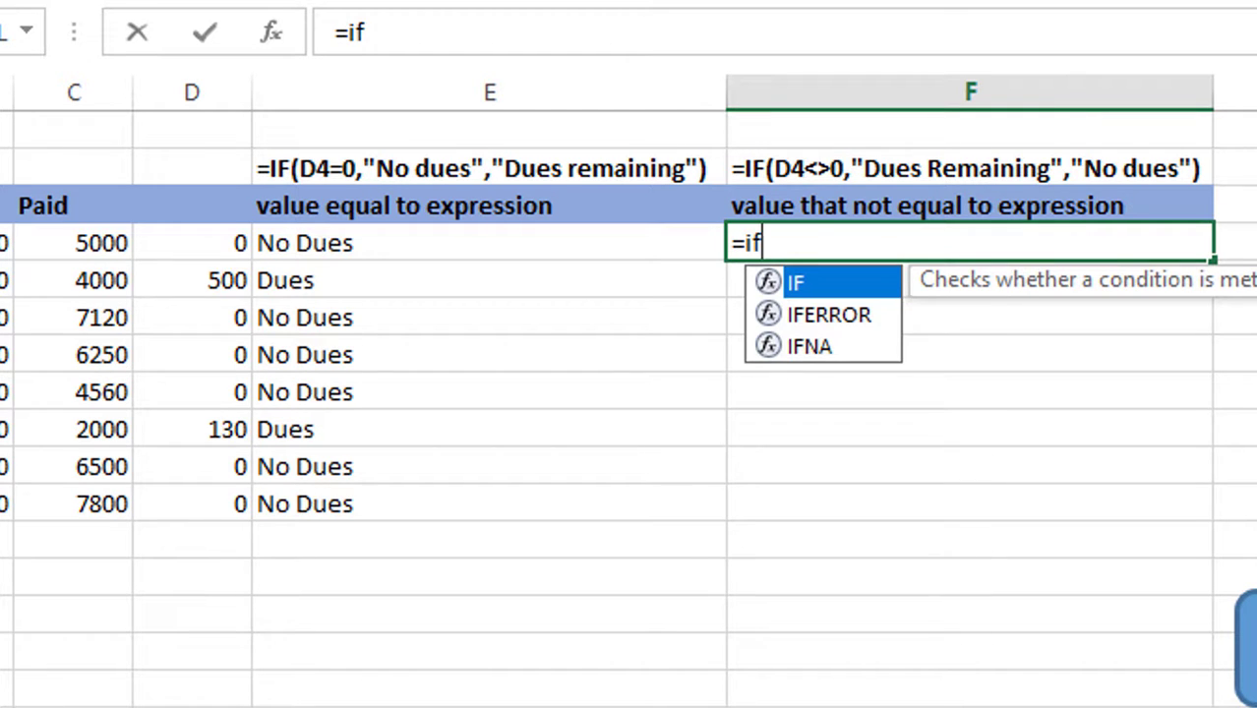
pyautogui.write('(')
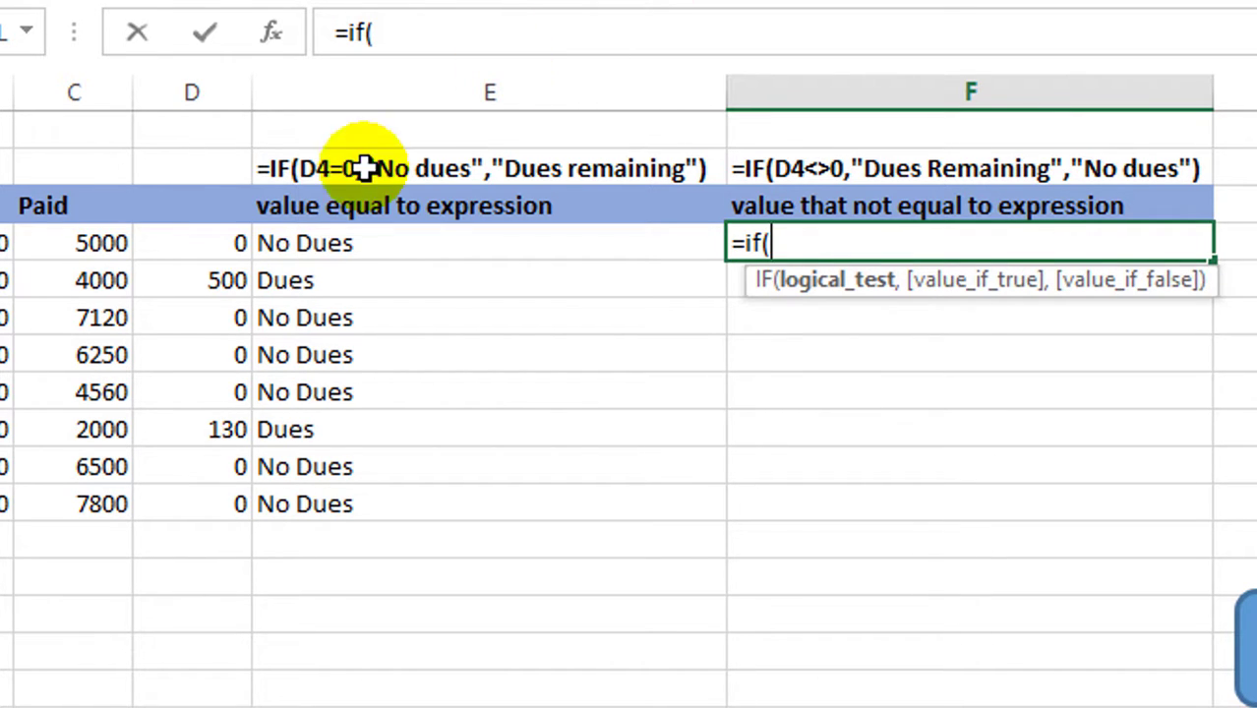
pyautogui.click(210, 242)
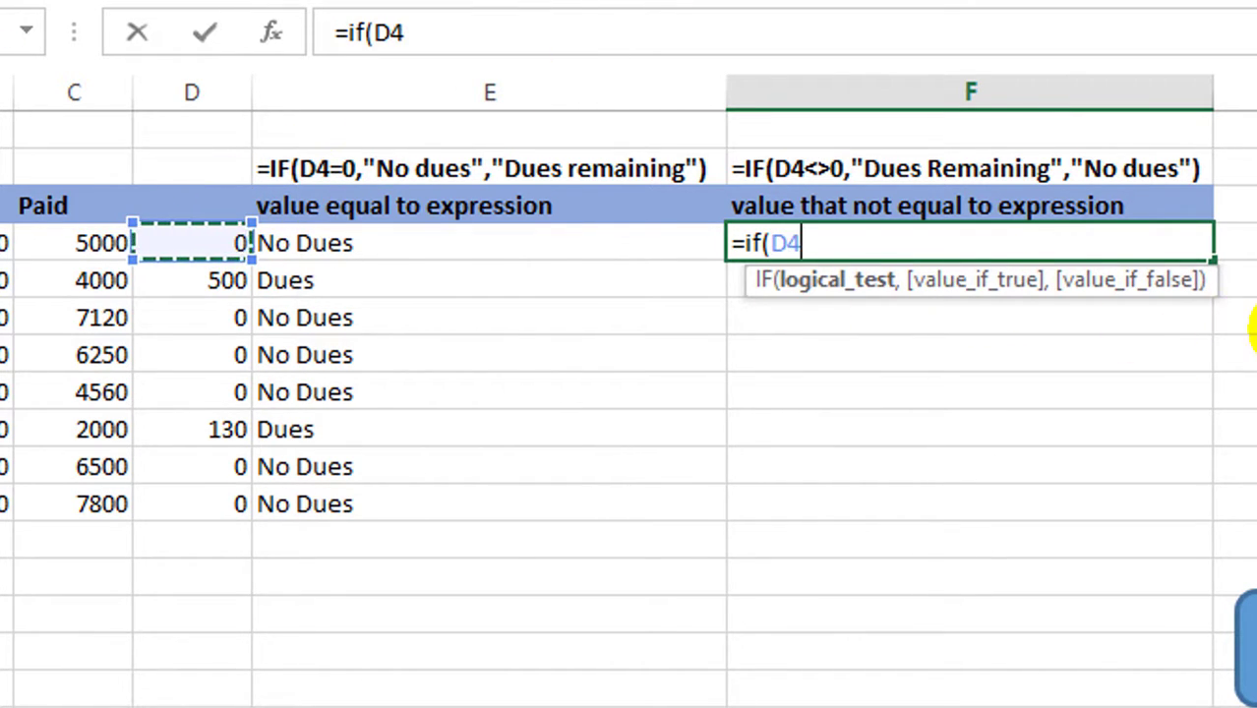
pyautogui.write('<>')
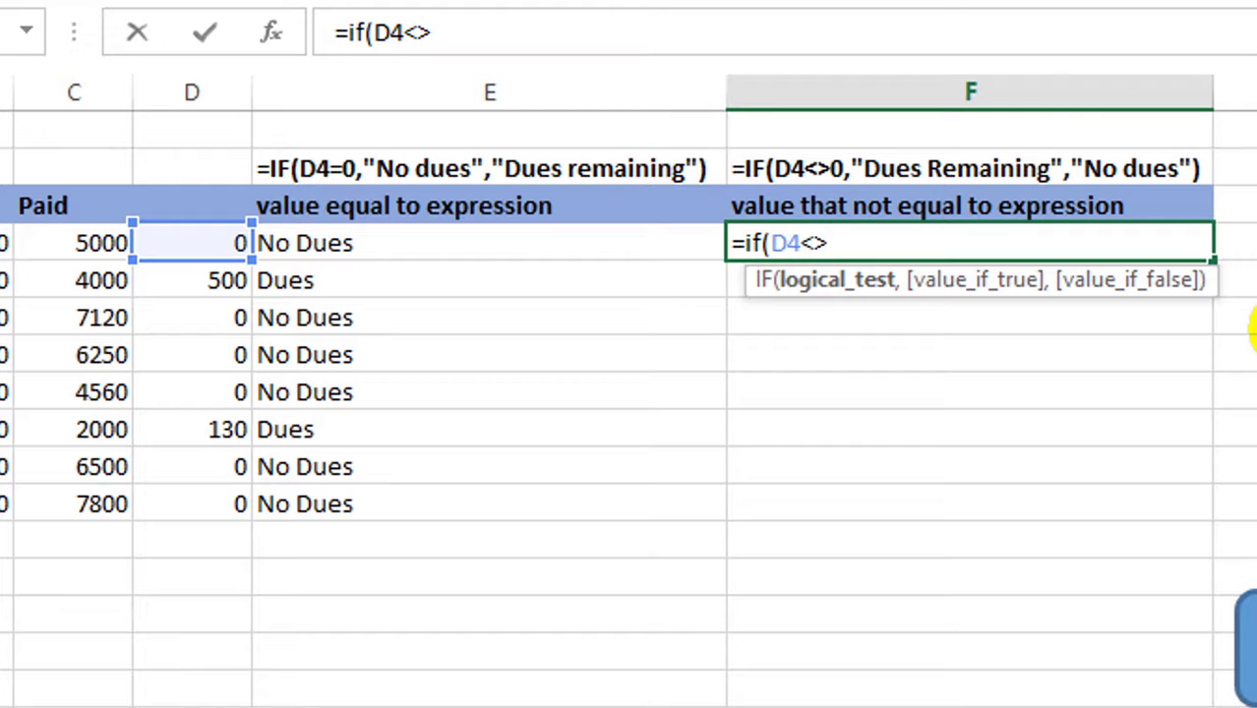
pyautogui.write('0')
pyautogui.write(',')
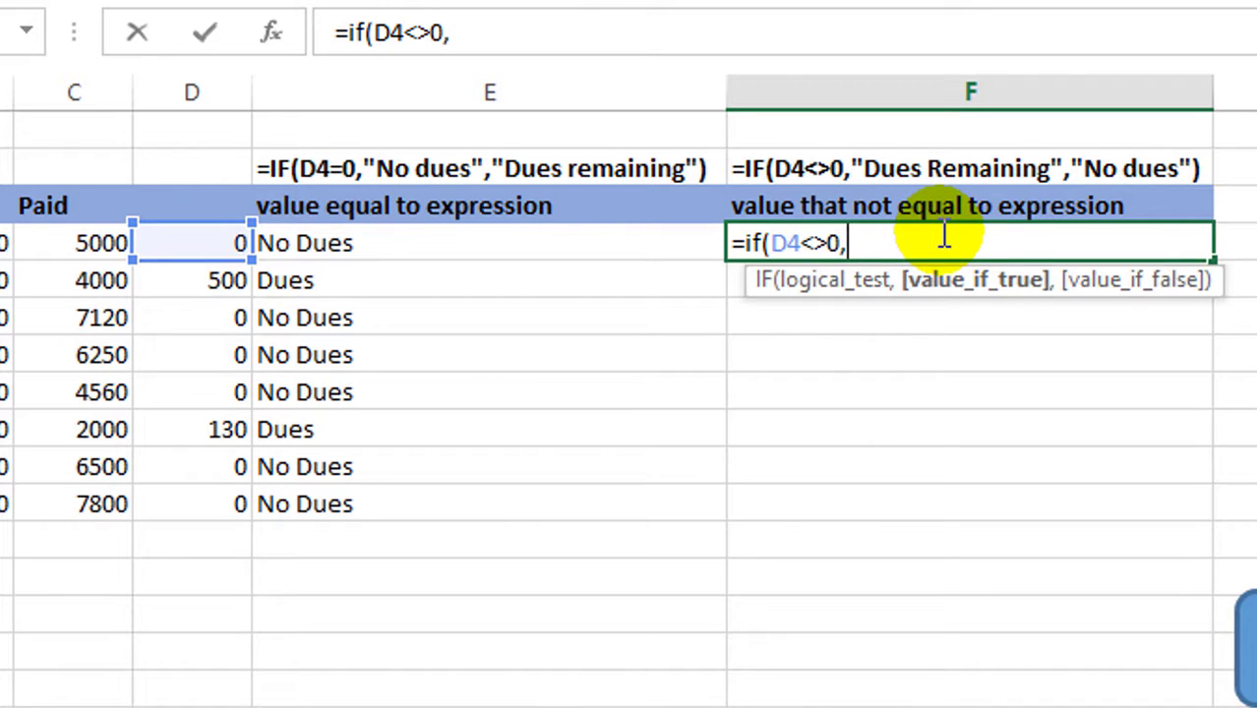
pyautogui.write('"')
pyautogui.write('Dues')
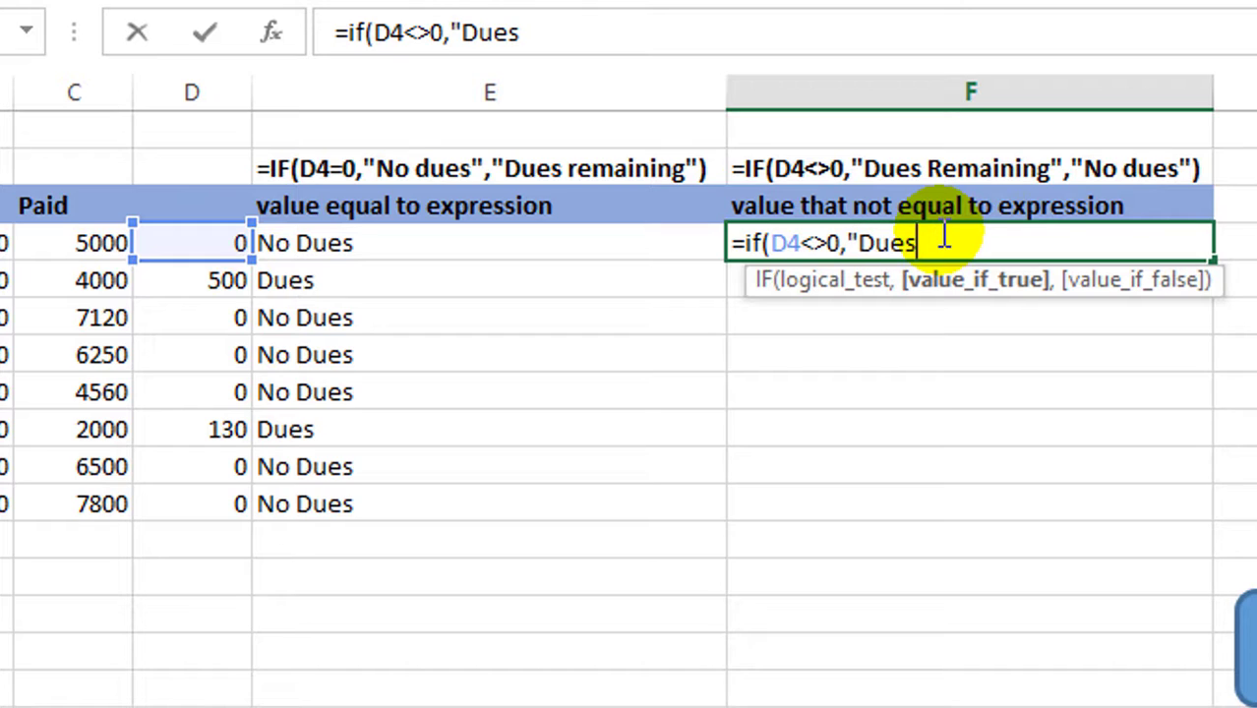
pyautogui.write('"')
pyautogui.write(',"')
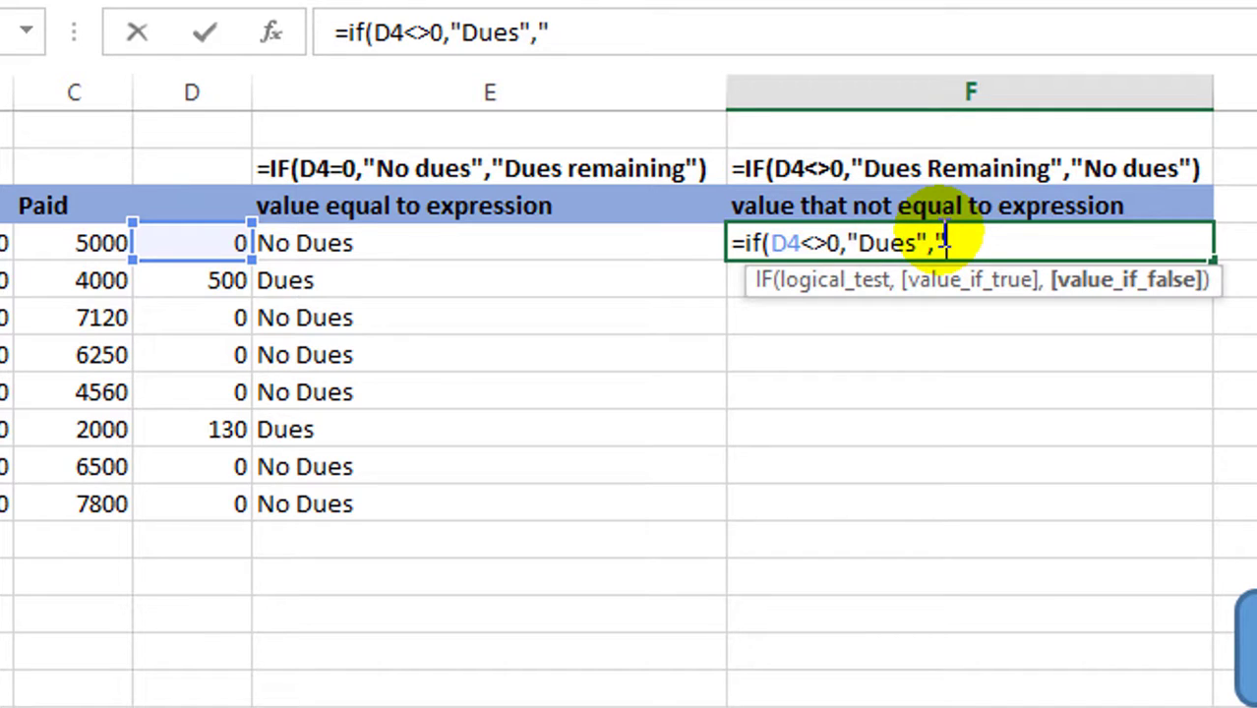
pyautogui.write('No')
pyautogui.write(' Dues"')
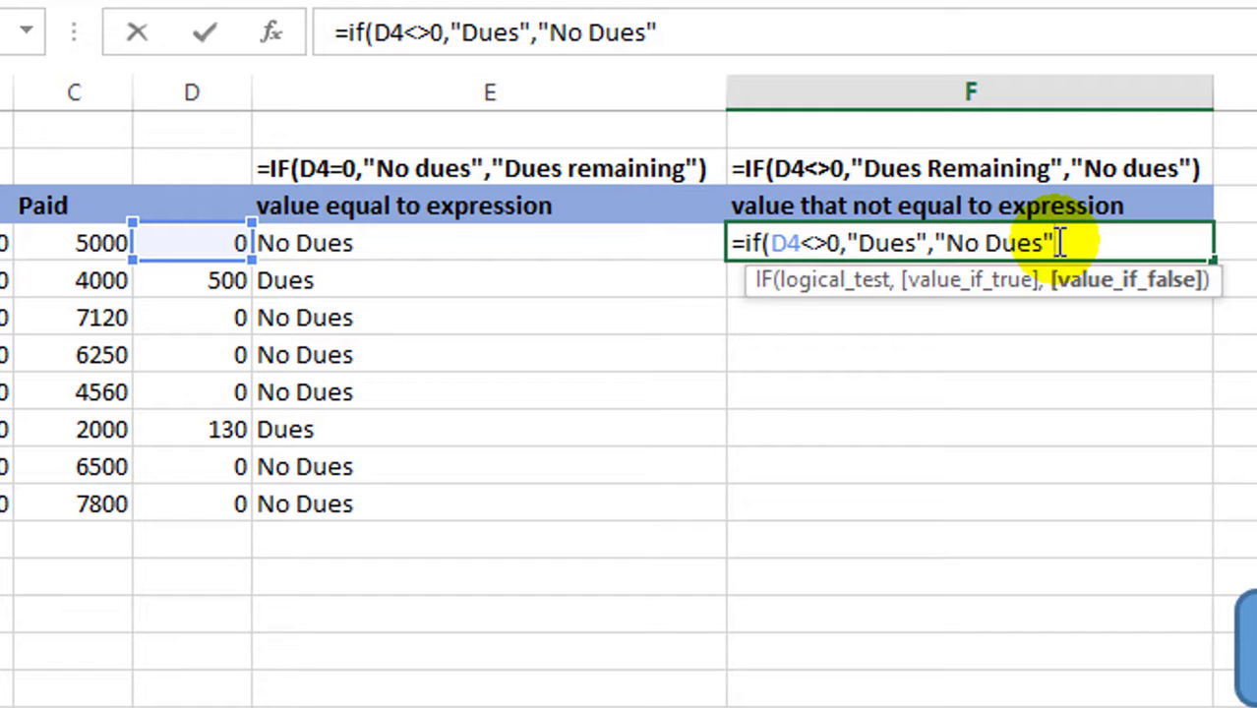
pyautogui.write(')')
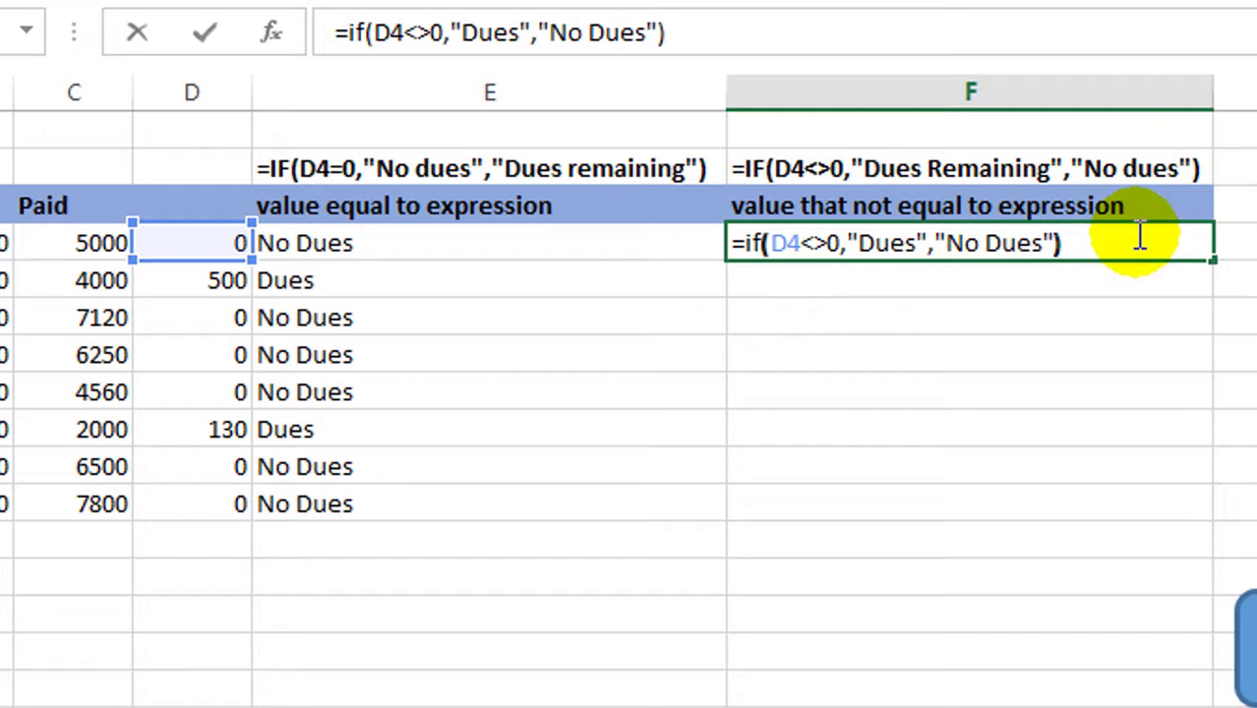
pyautogui.press('Return')
# Fill the F4 not-equal formula down through F11
pyautogui.click(1102, 236)
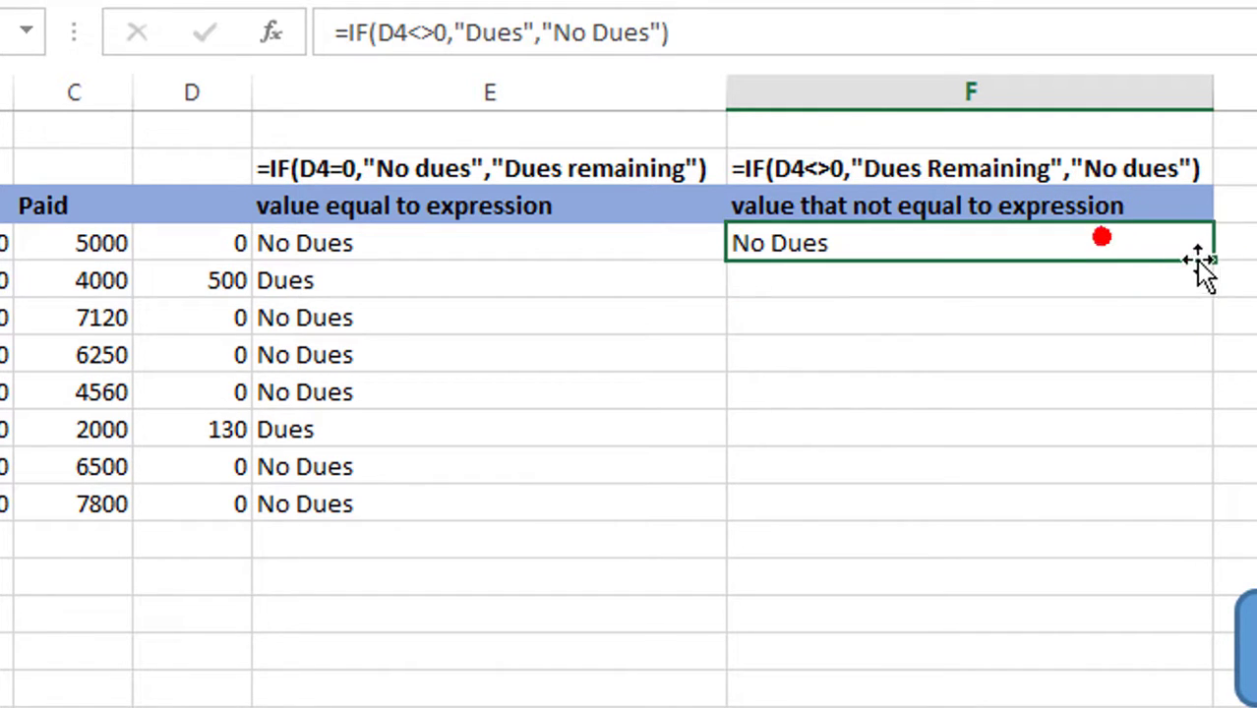
pyautogui.moveTo(1214, 260); pyautogui.dragTo(1206, 515)
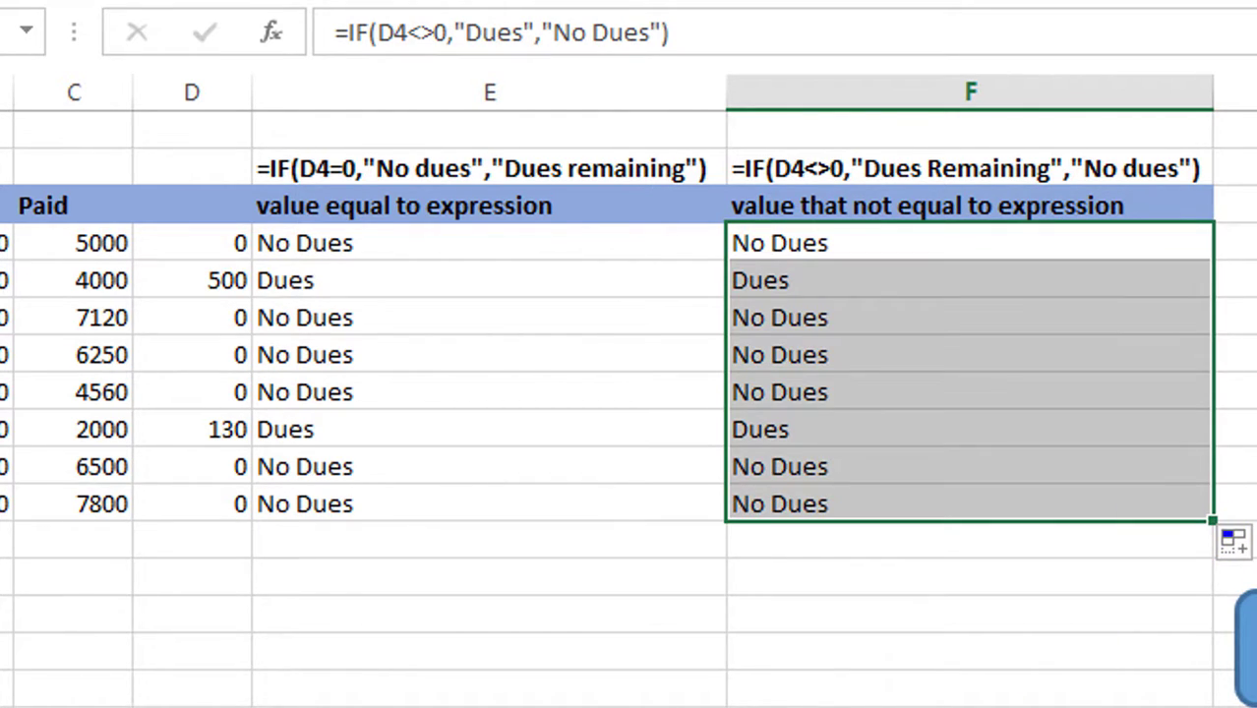